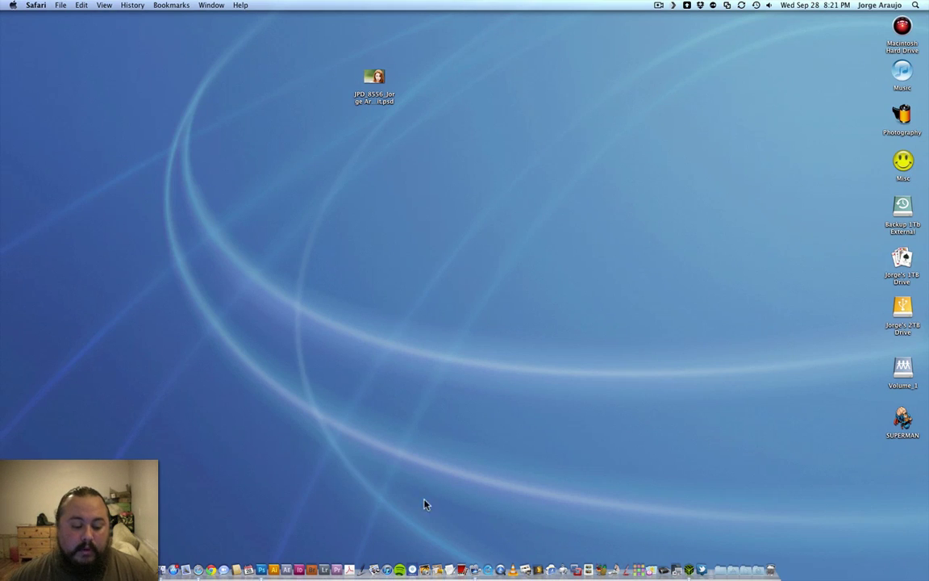
Switch to Photoshop and compare the raw portrait with lens profile corrections turned off and back on.
click(259, 556)
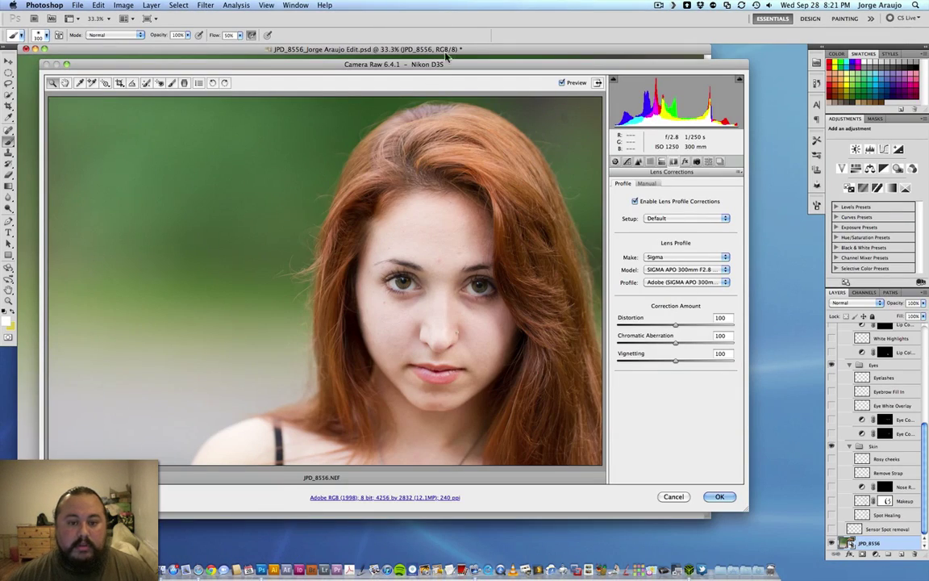
drag(452, 68, 462, 69)
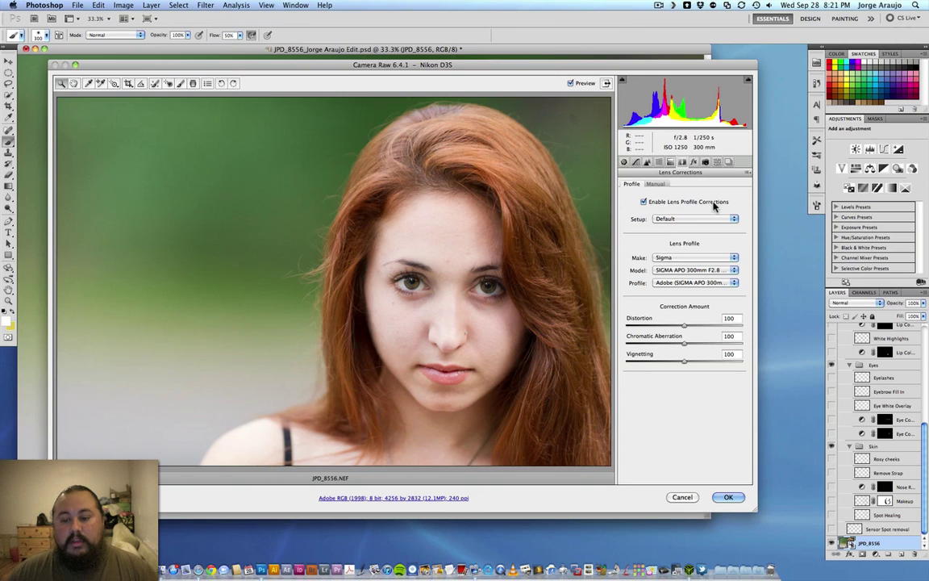
click(650, 203)
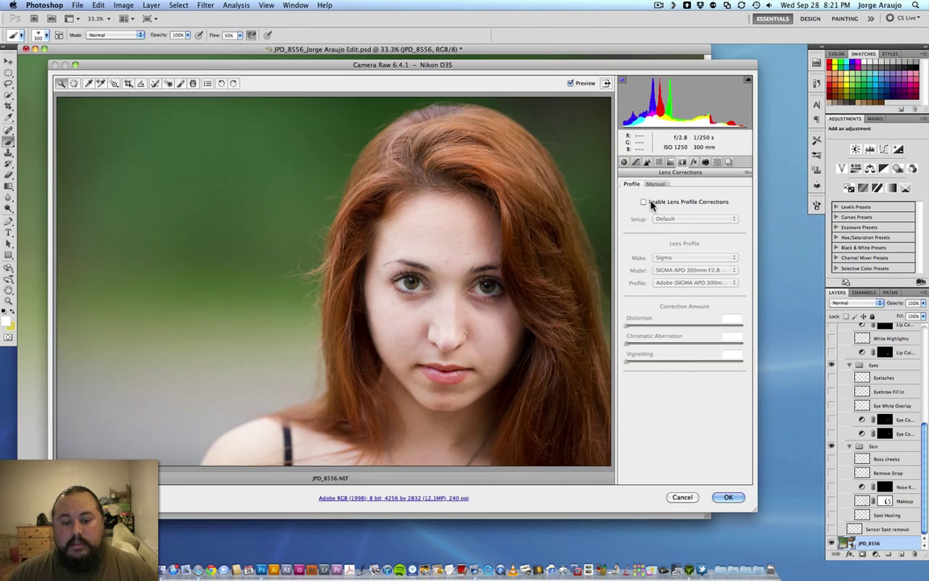
click(651, 204)
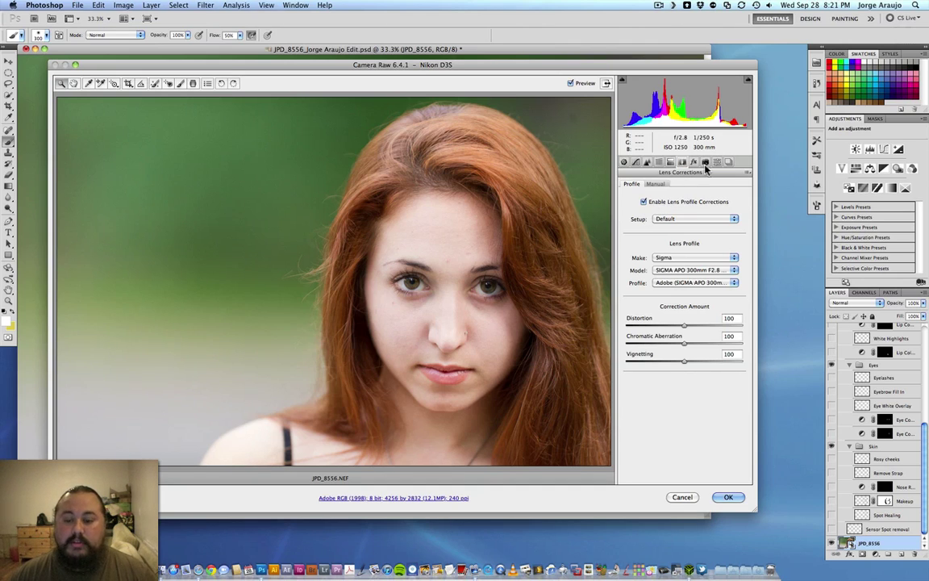
Compare the As Shot white balance with Cloudy in the Basic settings, keep Cloudy, and apply the Camera Raw adjustments.
click(624, 161)
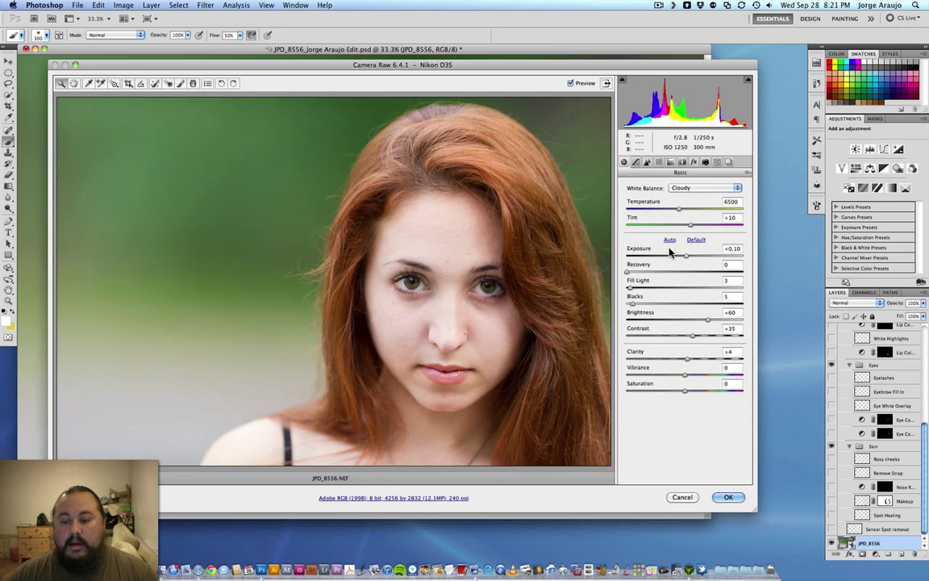
click(679, 189)
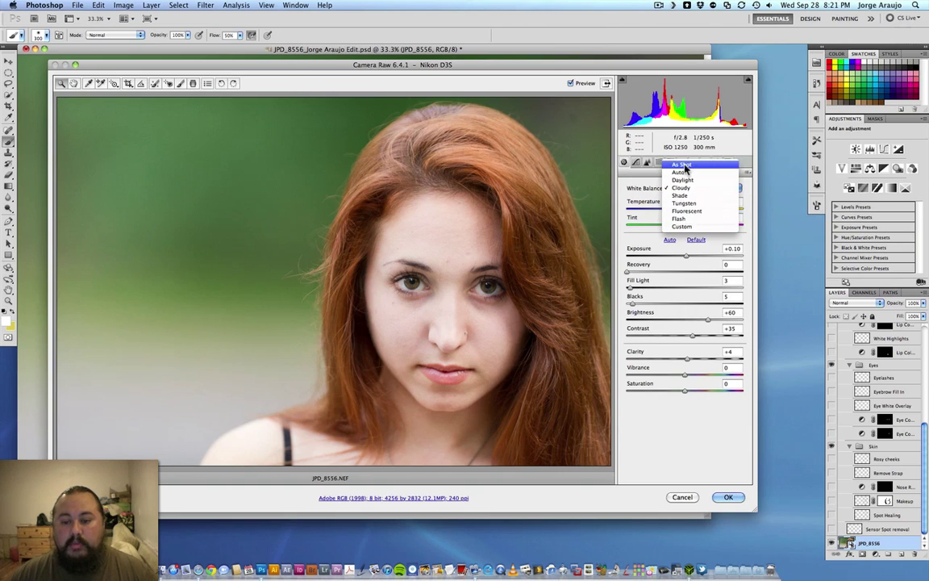
click(681, 165)
click(679, 189)
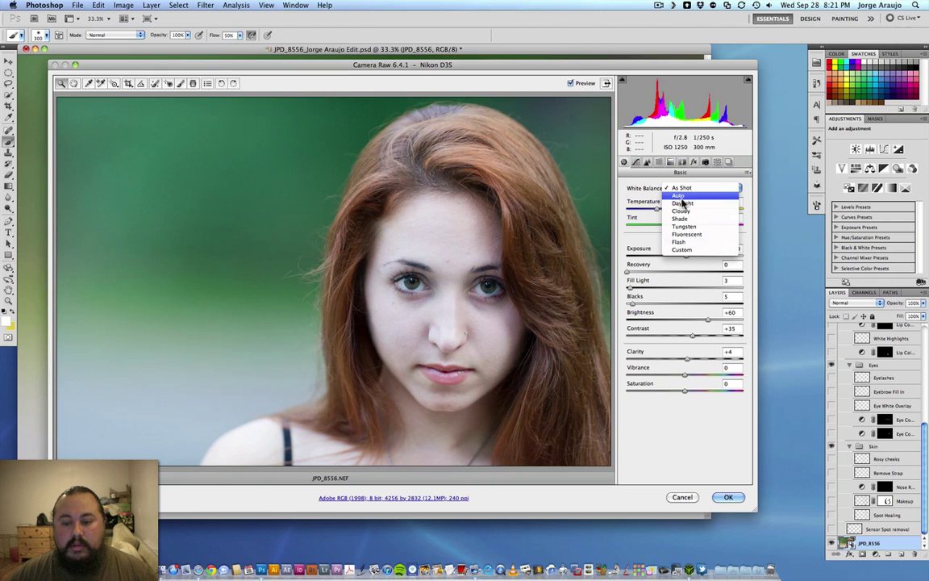
click(681, 212)
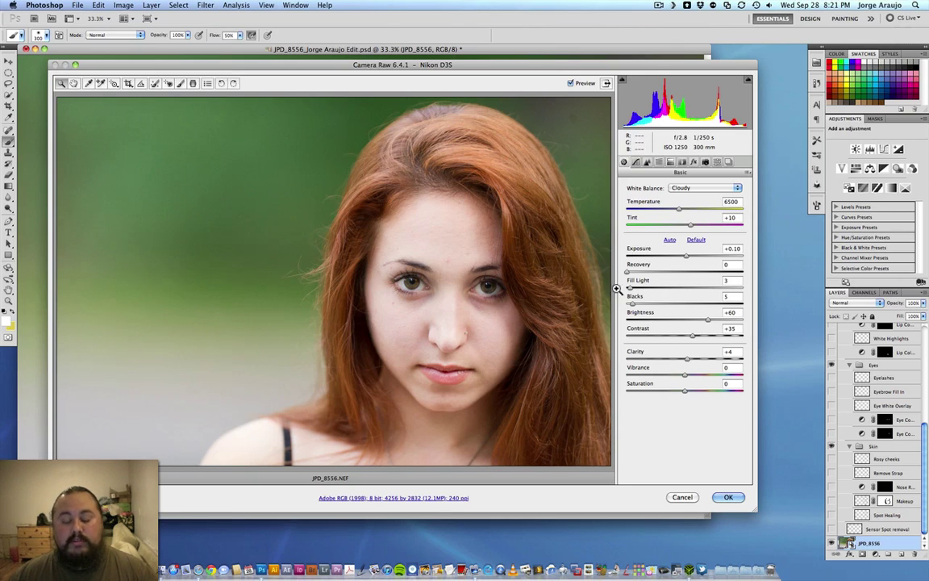
click(727, 497)
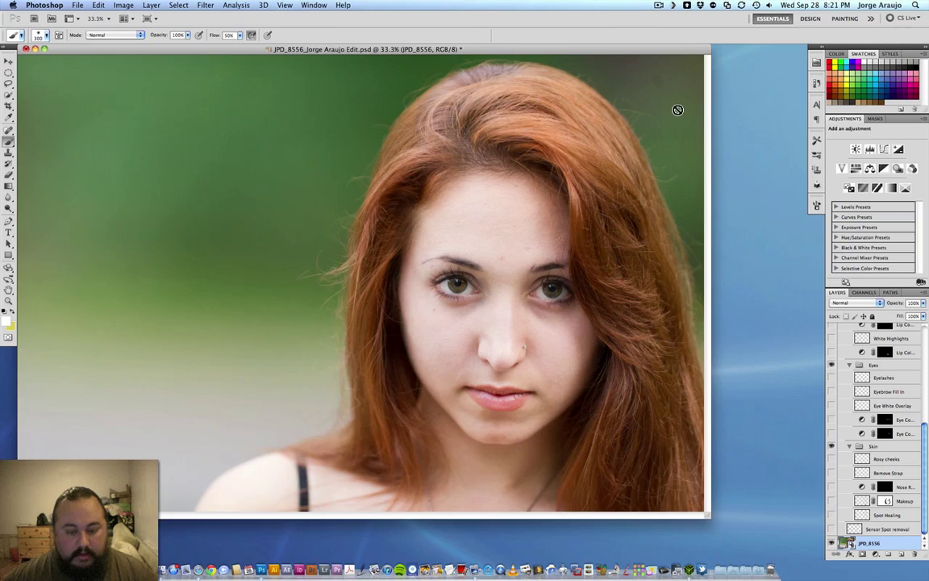
Display the portrait in full-screen mode and make the Sensor Spot removal layer visible over the background.
key(f)
key(super+equal)
drag(597, 289, 471, 287)
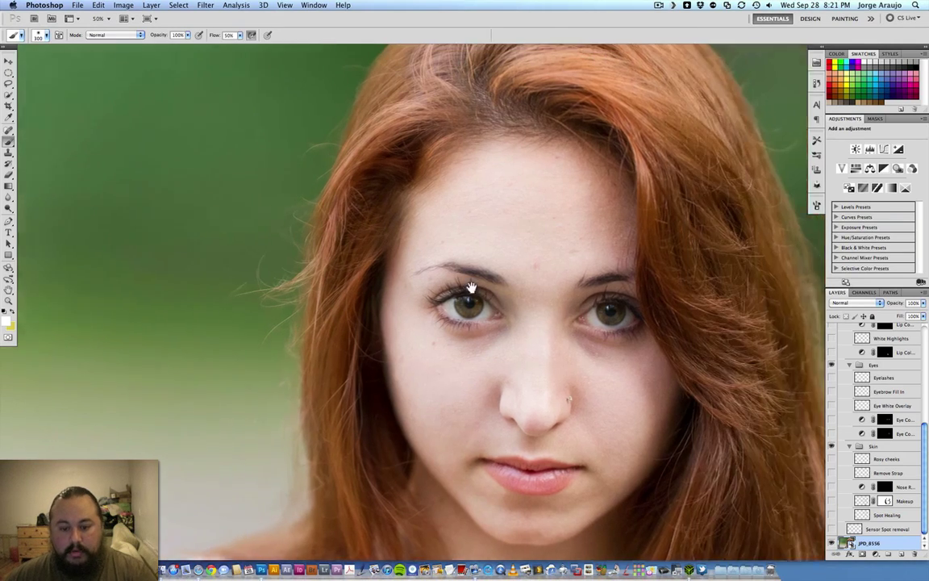
scroll(471, 287, right, 5)
key(super+equal)
scroll(532, 298, down, 2)
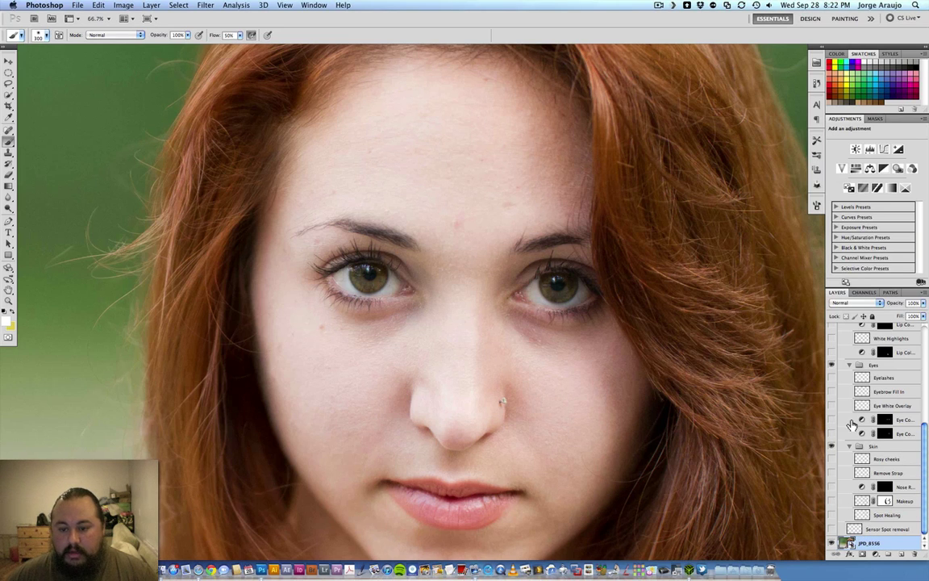
key(super+equal)
drag(704, 201, 474, 387)
scroll(474, 387, up, 3)
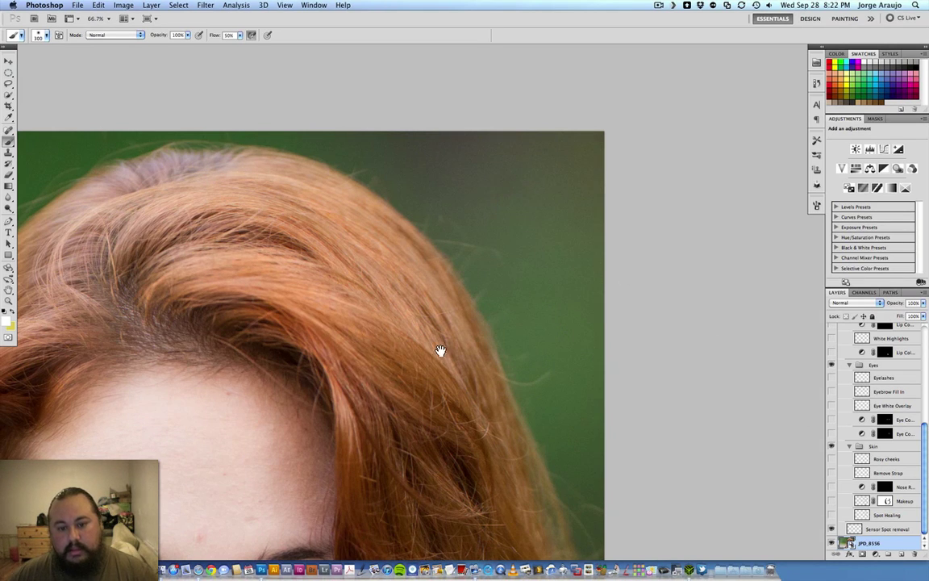
Choose the Spot Healing Brush, select the Spot Healing layer in the Skin group, and make it visible.
drag(440, 352, 587, 282)
drag(512, 389, 549, 253)
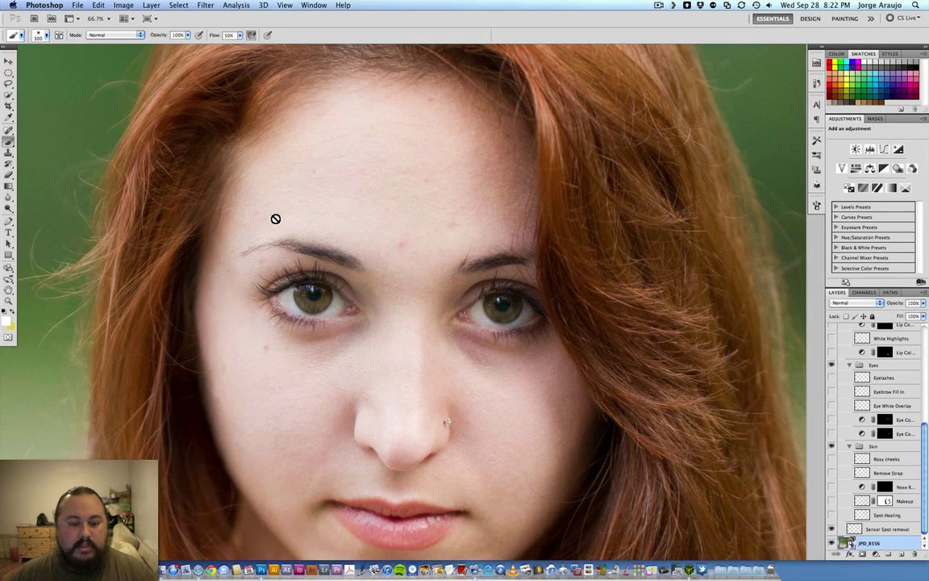
scroll(407, 379, down, 2)
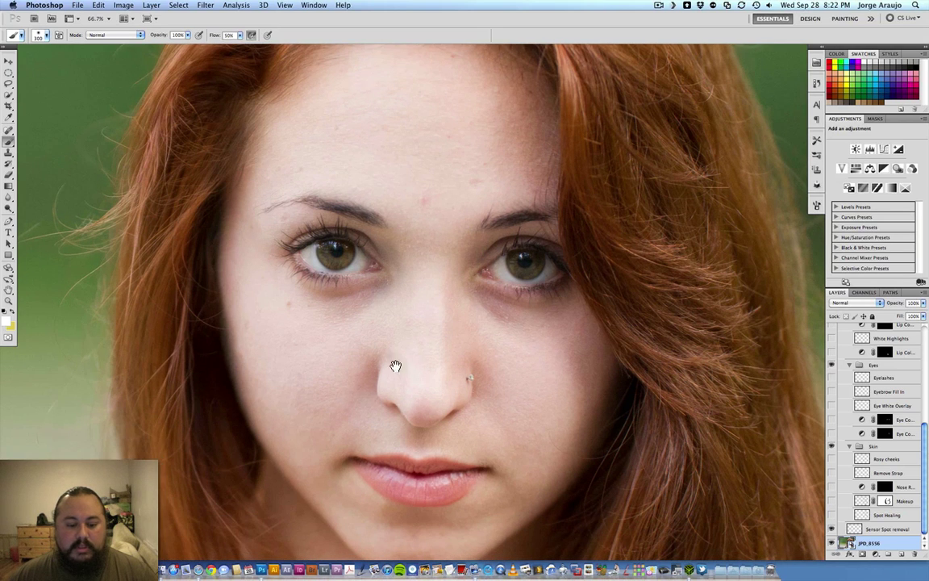
scroll(434, 379, down, 1)
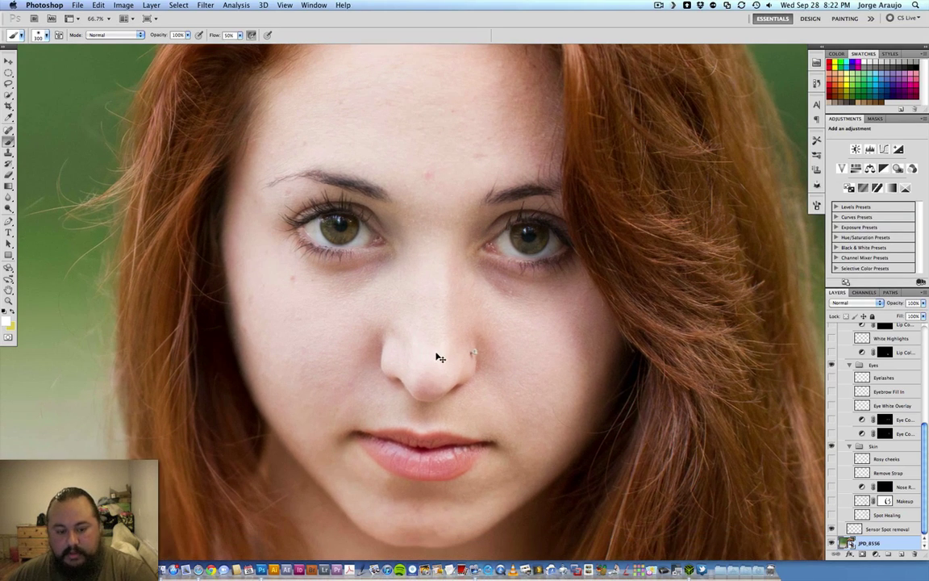
key(super+minus)
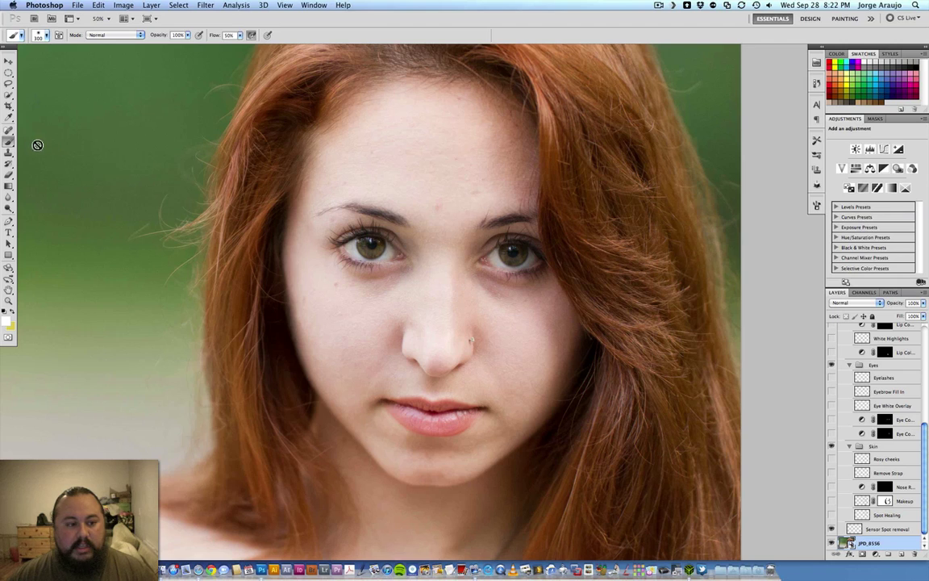
click(8, 130)
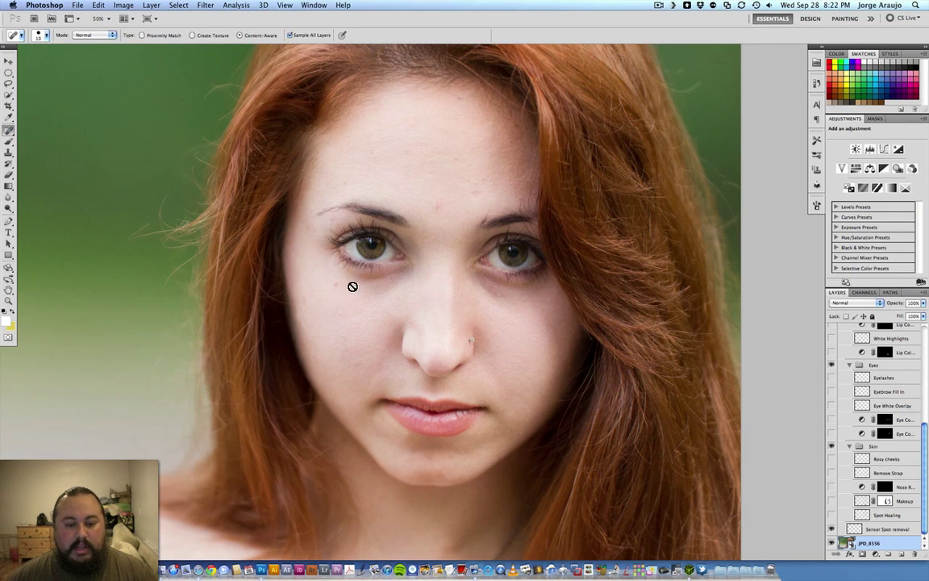
click(887, 516)
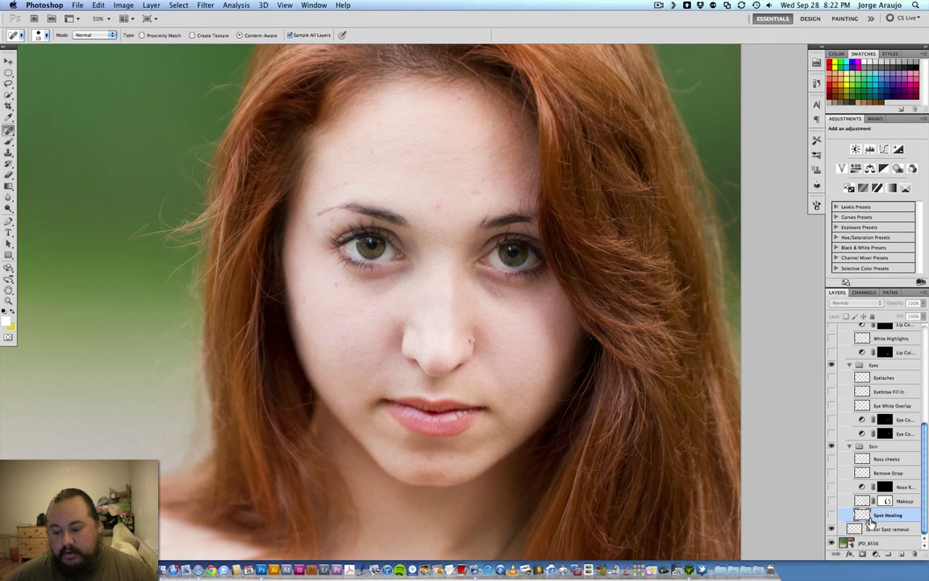
click(831, 515)
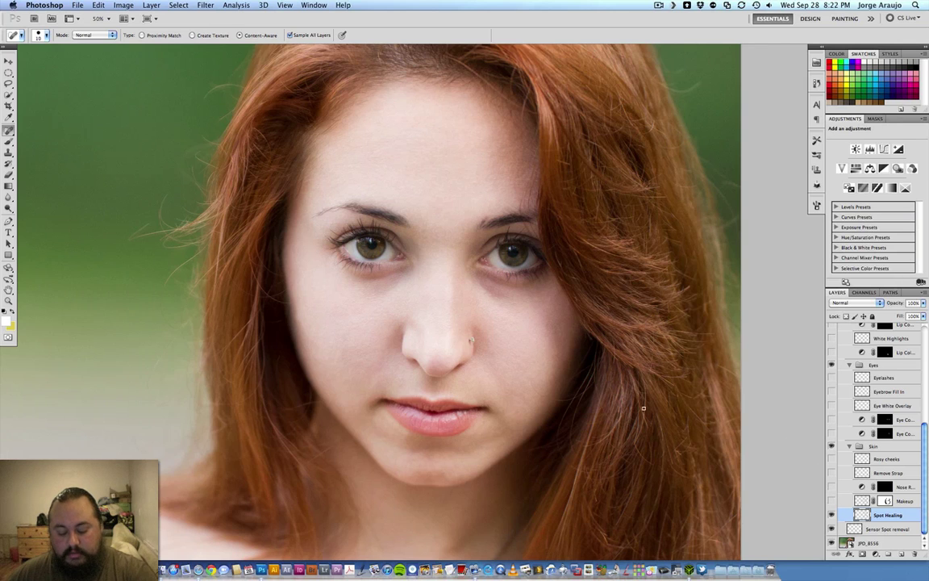
Compare the facial skin up close with the Spot Healing layer hidden and shown.
scroll(497, 307, up, 1)
scroll(629, 379, up, 2)
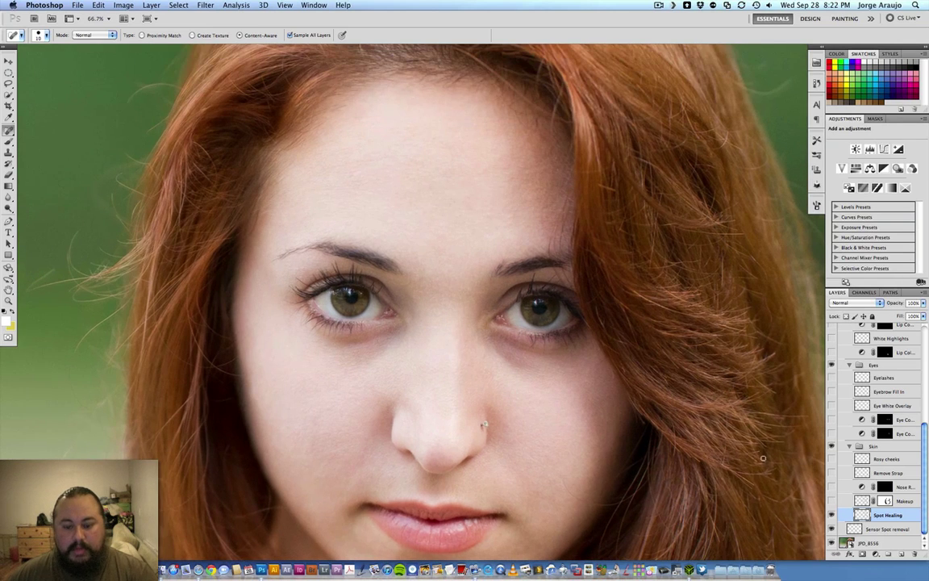
click(831, 516)
click(831, 515)
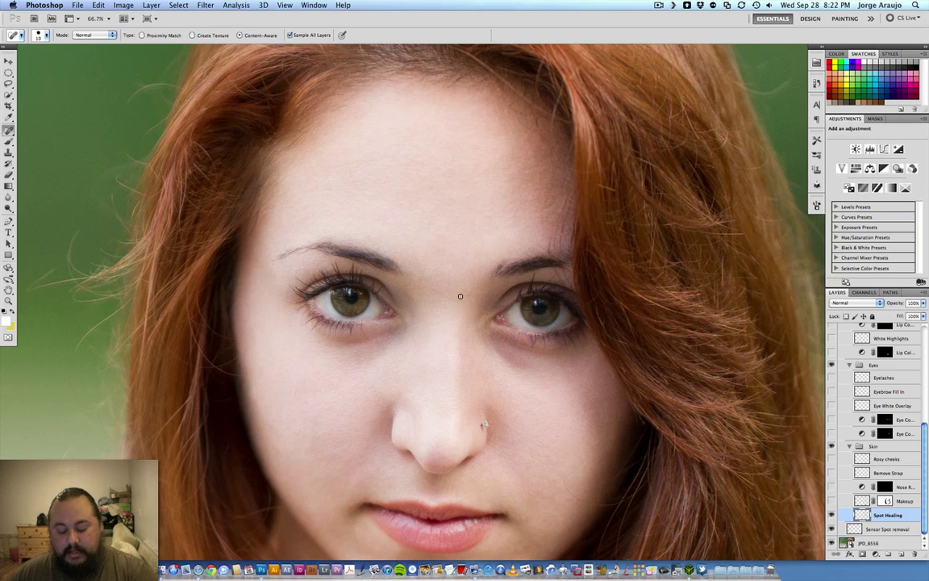
Set the Brush tool's flow to 4% and make the Makeup layer visible.
scroll(460, 296, down, 1)
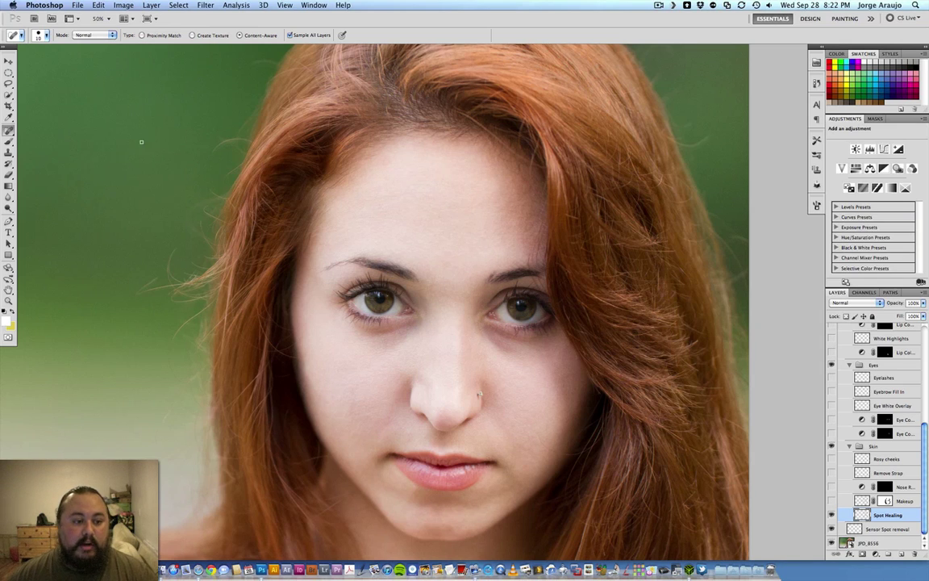
click(9, 141)
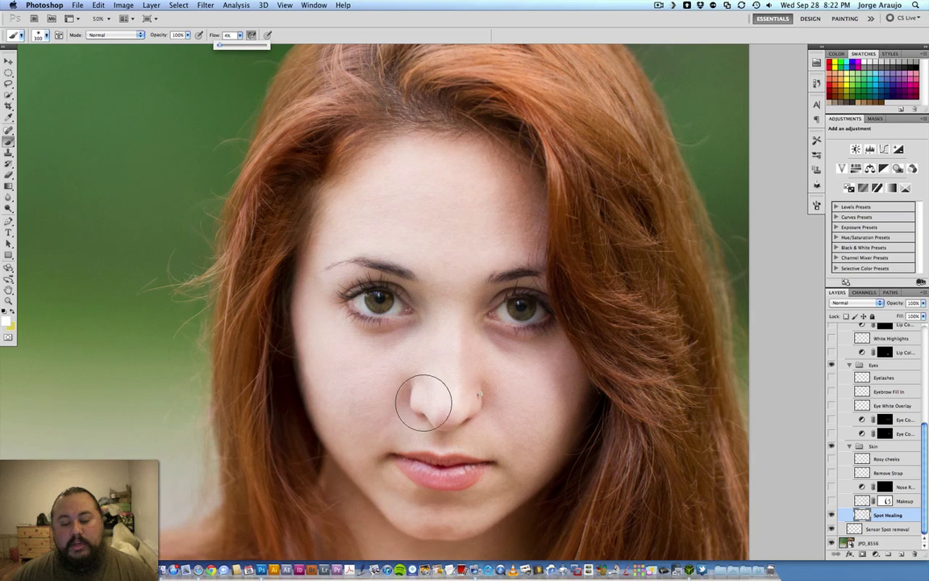
click(831, 501)
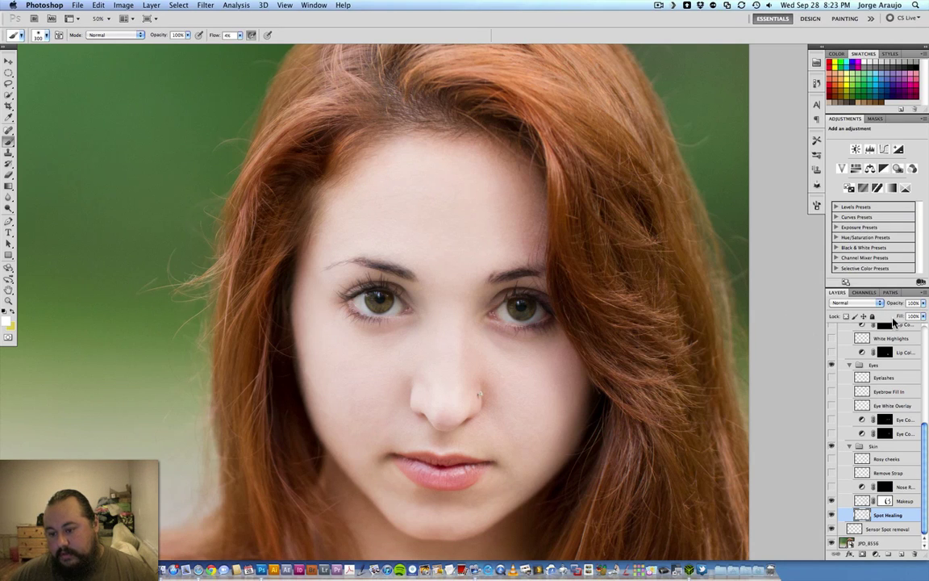
Widen the panel column so layer names fit, and make the Nose Ring Enhance layer visible with the nose ring magnified.
key(v)
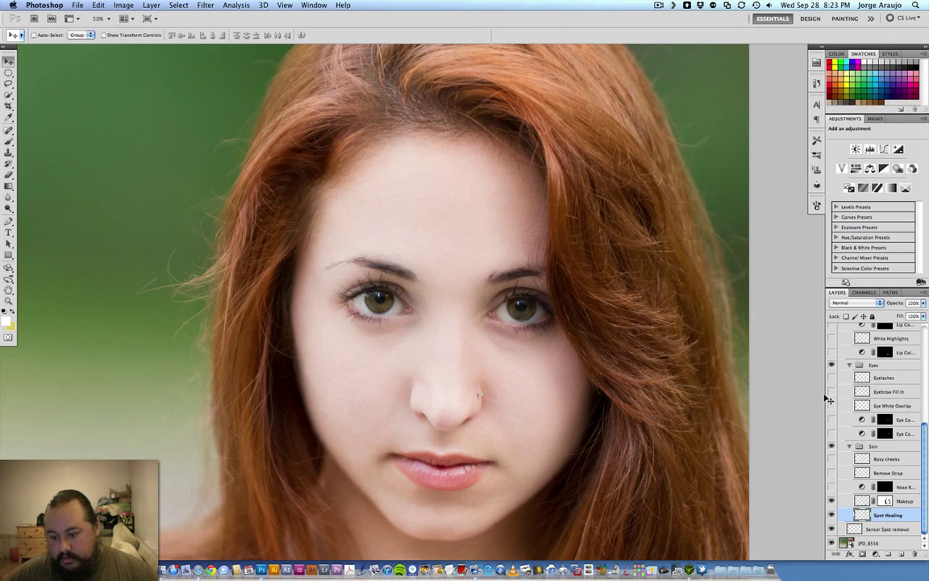
drag(829, 399, 801, 404)
super+click(497, 410)
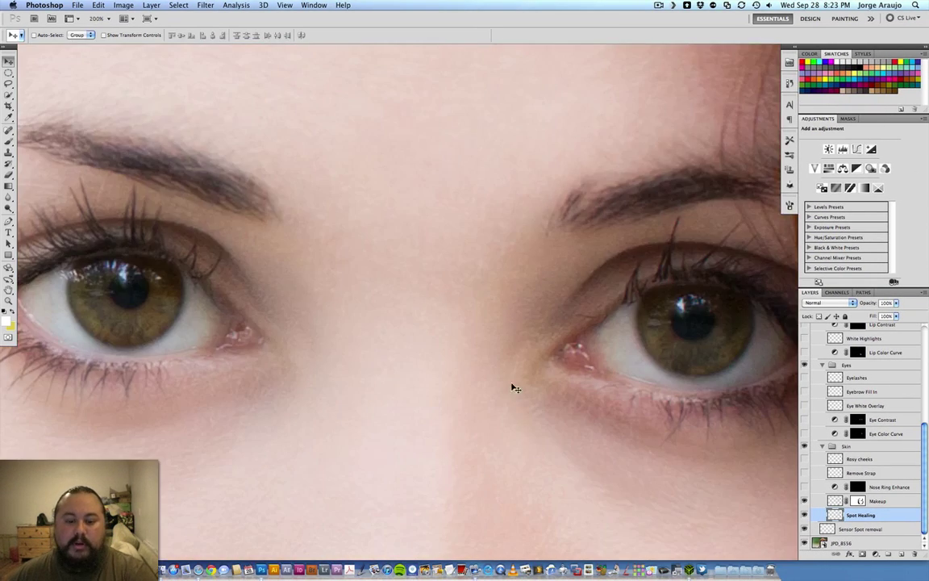
scroll(481, 183, down, 3)
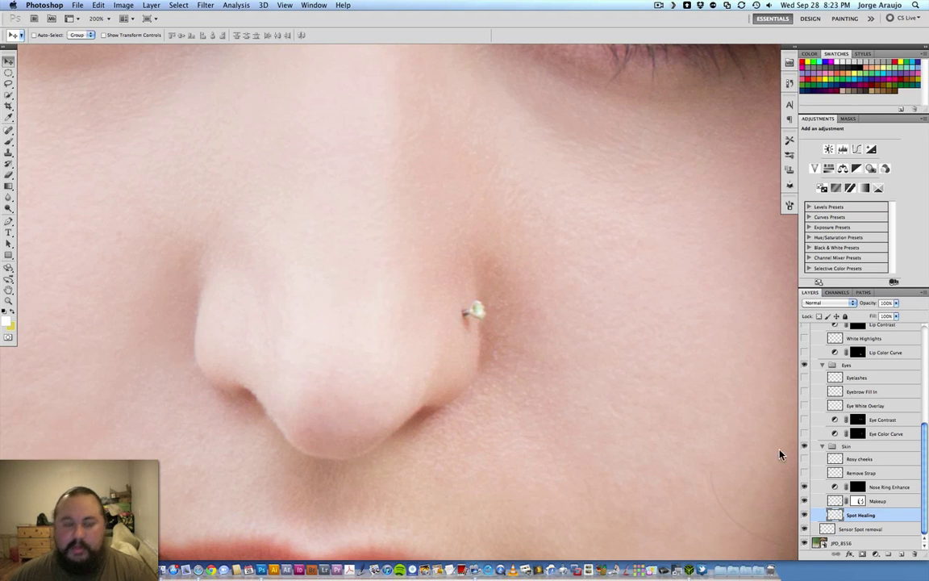
Make the Remove Strap layer visible to take the black strap off the shoulder.
key(super+minus)
key(super+minus)
key(super+minus)
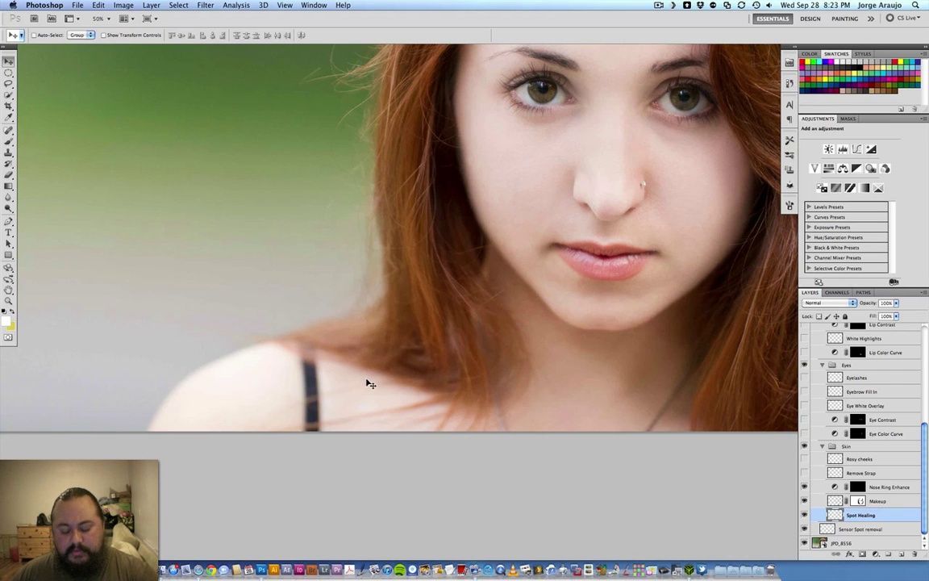
key(super+minus)
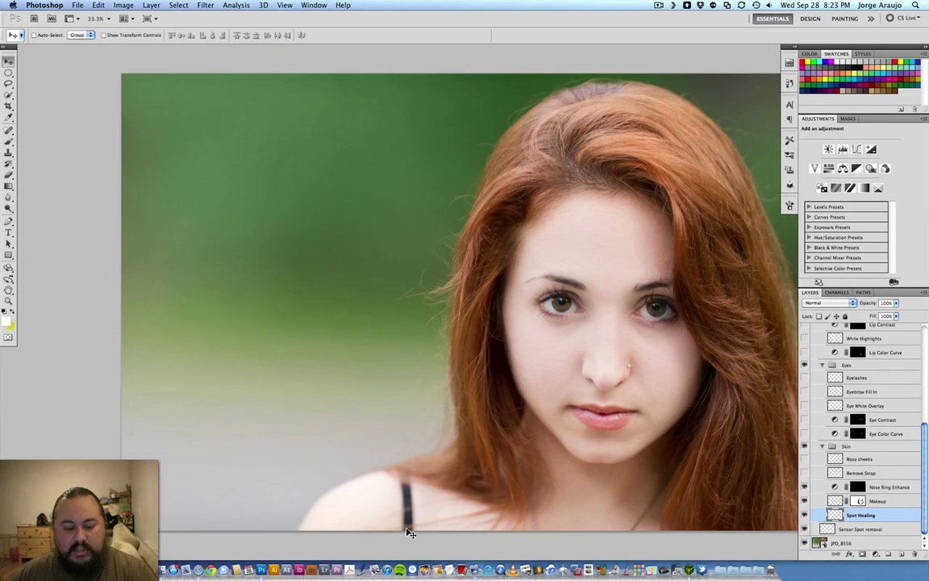
click(804, 473)
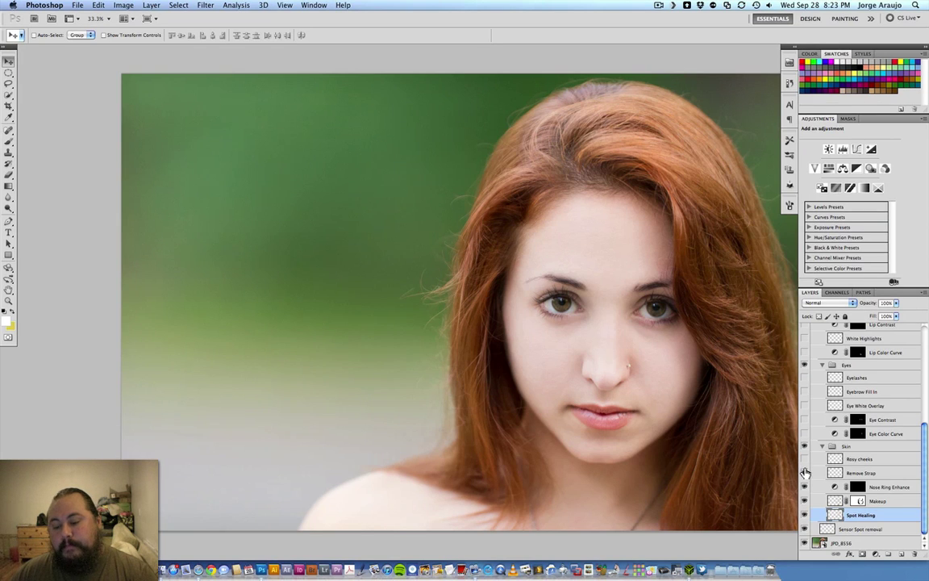
Make the Rosy cheeks layer visible and check the cheeks up close.
key(ctrl+=)
key(ctrl+=)
drag(651, 346, 302, 297)
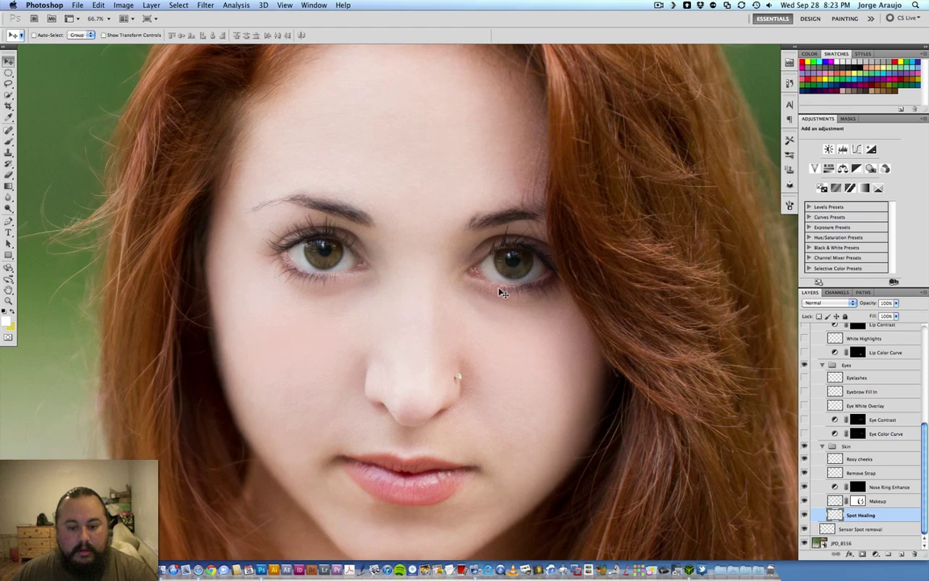
key(super+minus)
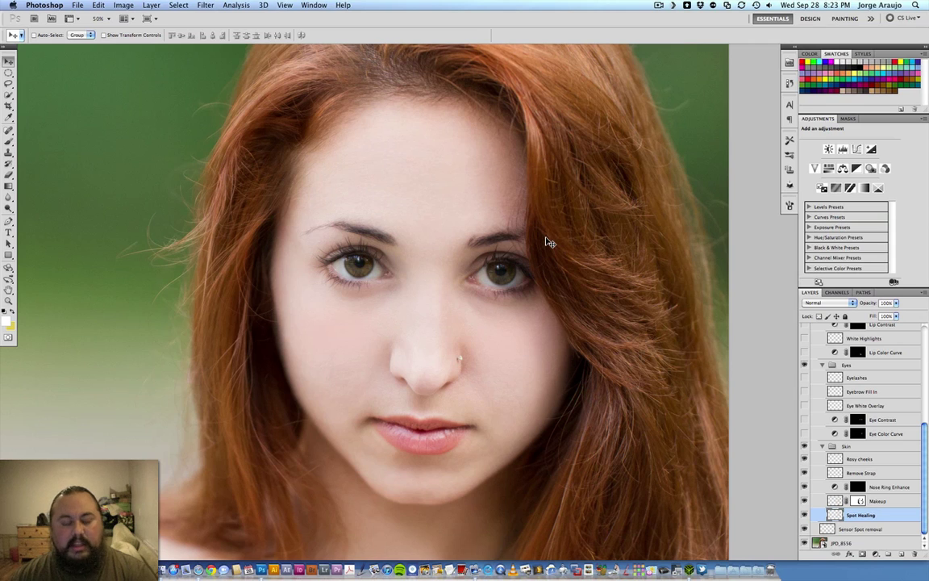
scroll(487, 348, up, 2)
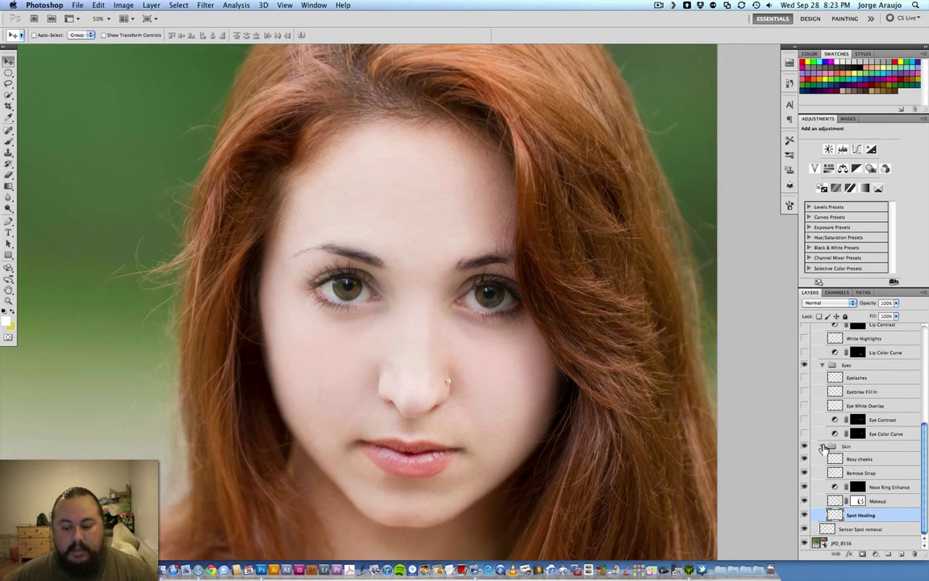
Collapse the Skin group and compare the portrait with the whole group hidden and shown.
click(823, 446)
click(804, 517)
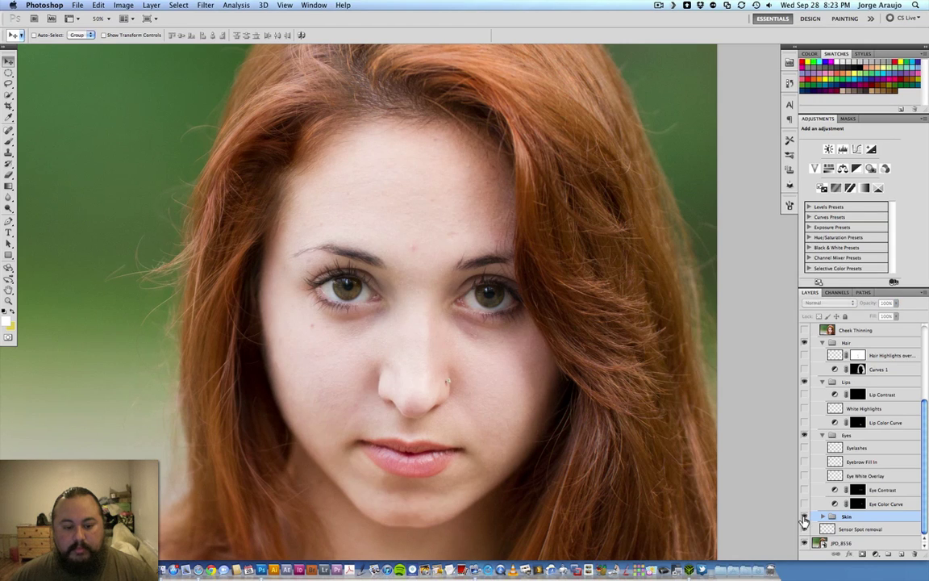
click(804, 517)
click(804, 517)
click(804, 516)
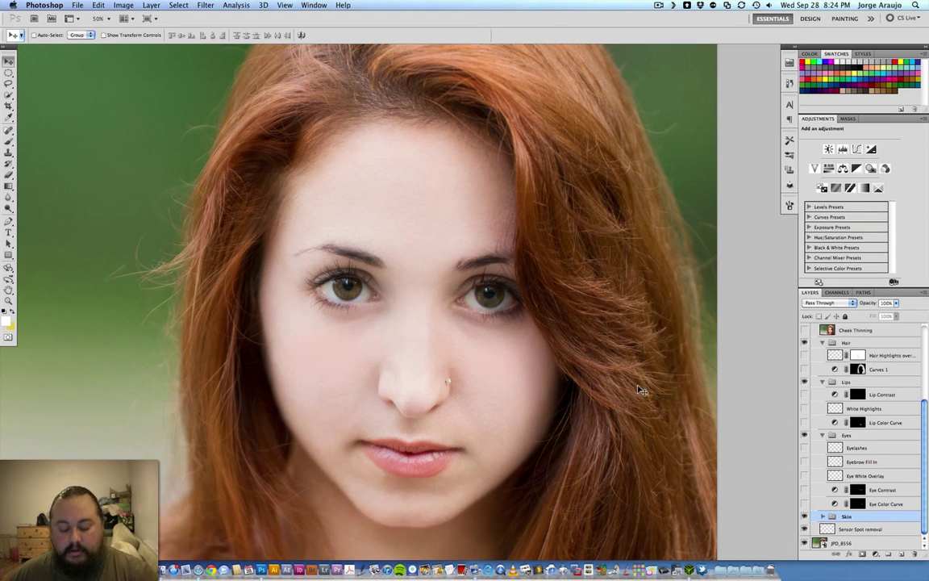
Make the Eye Color Curve layer visible and compare the magnified irises with it off and on.
key(super+equal)
key(super+equal)
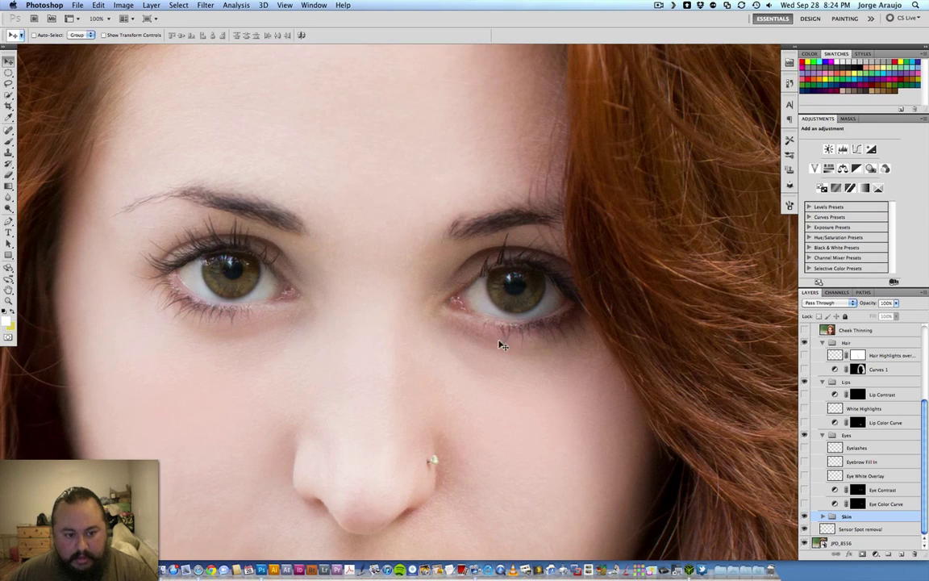
scroll(500, 345, left, 2)
scroll(499, 345, up, 1)
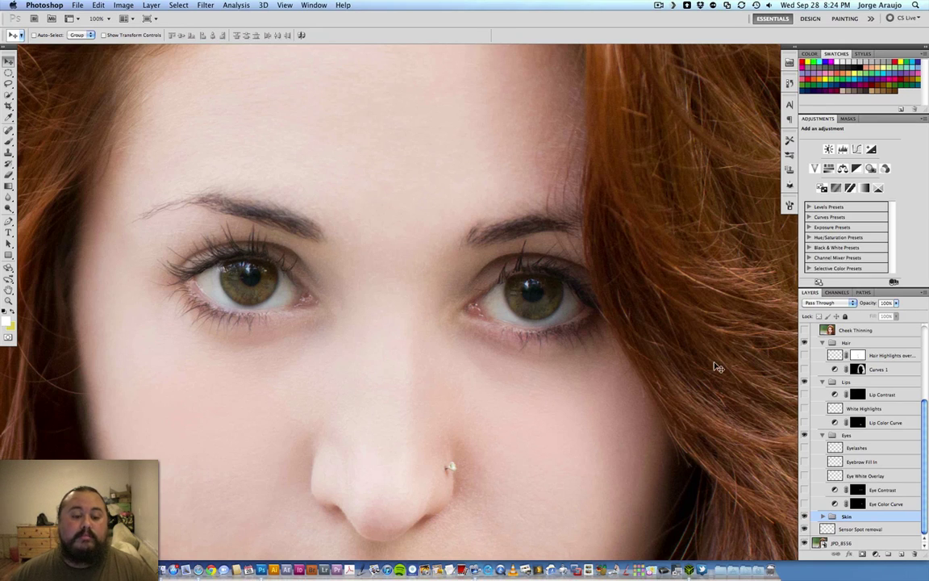
click(804, 503)
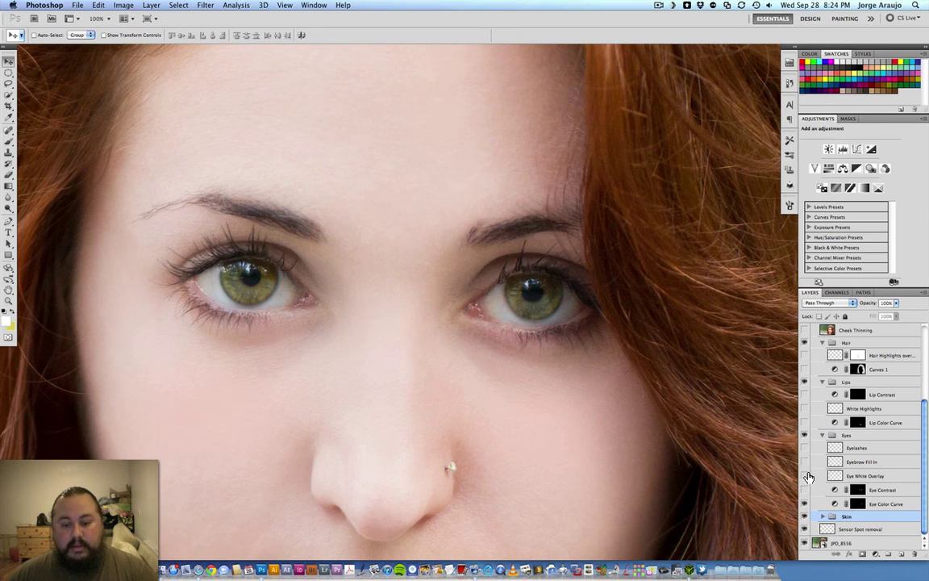
click(804, 503)
click(804, 504)
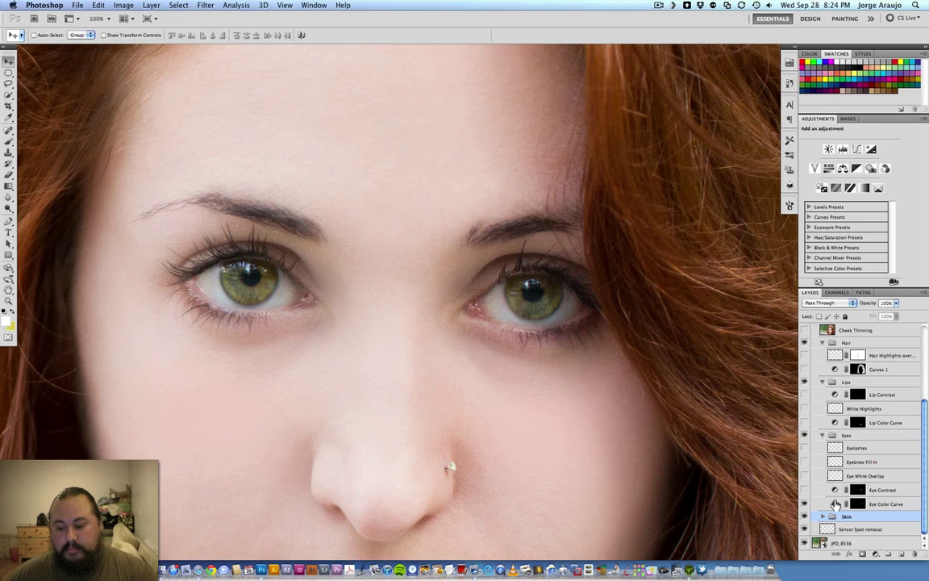
Open the Eye Color Curve adjustment and examine its RGB and green channel curves.
click(835, 503)
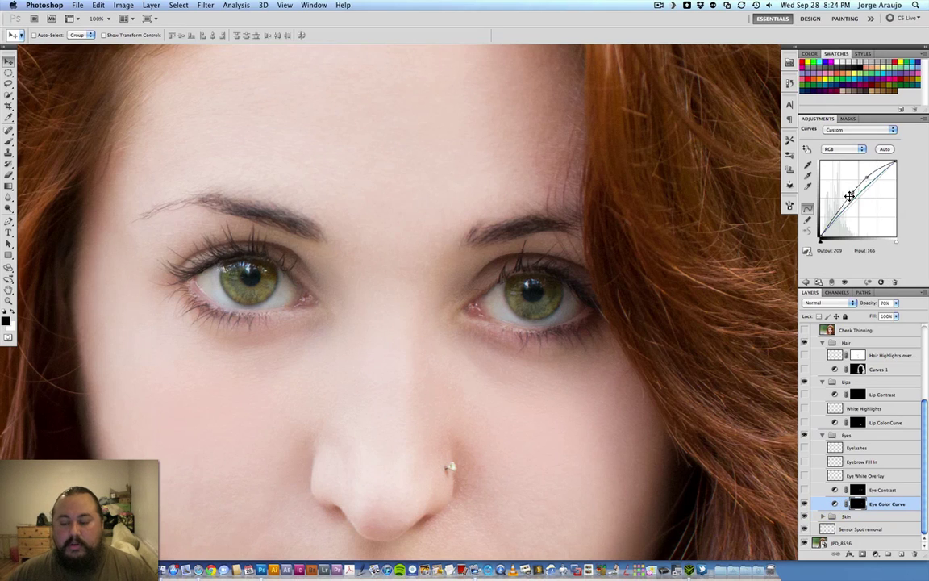
click(844, 150)
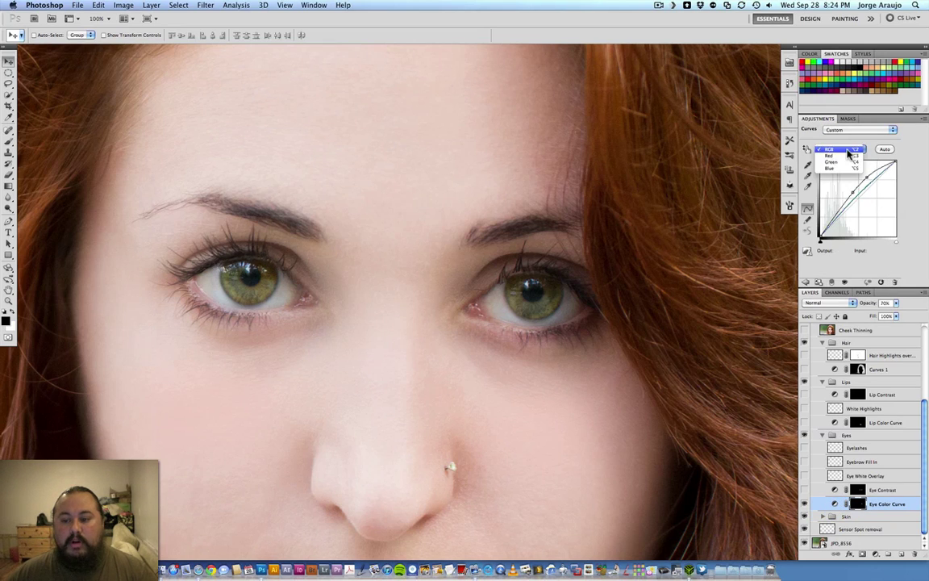
click(841, 167)
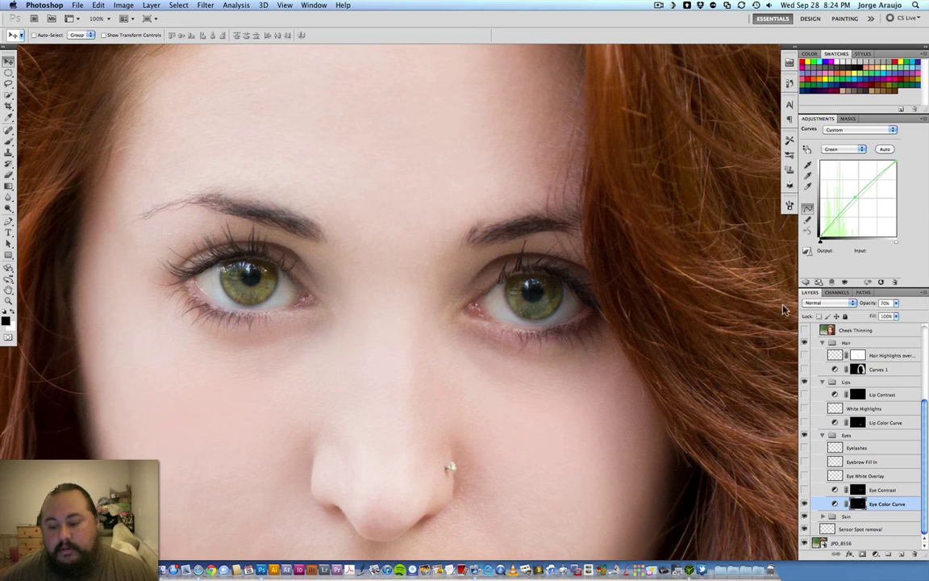
Make the Eye Contrast and Eye White Overlay layers visible, checking the settings of each.
click(881, 489)
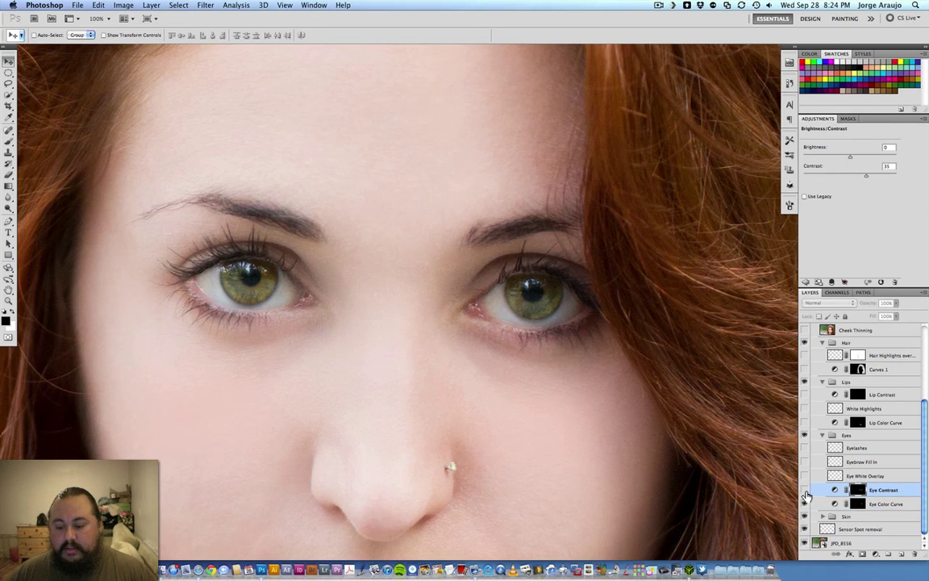
click(804, 490)
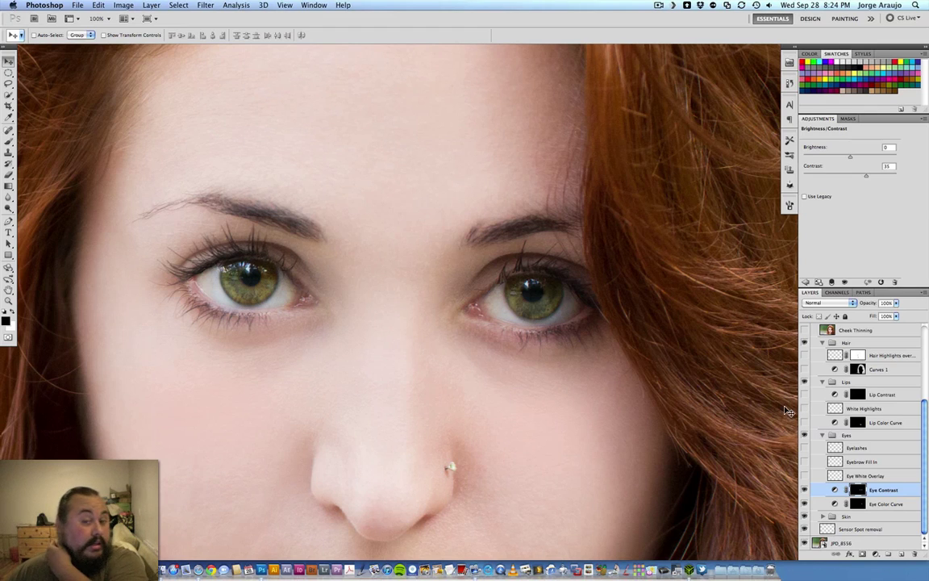
click(804, 476)
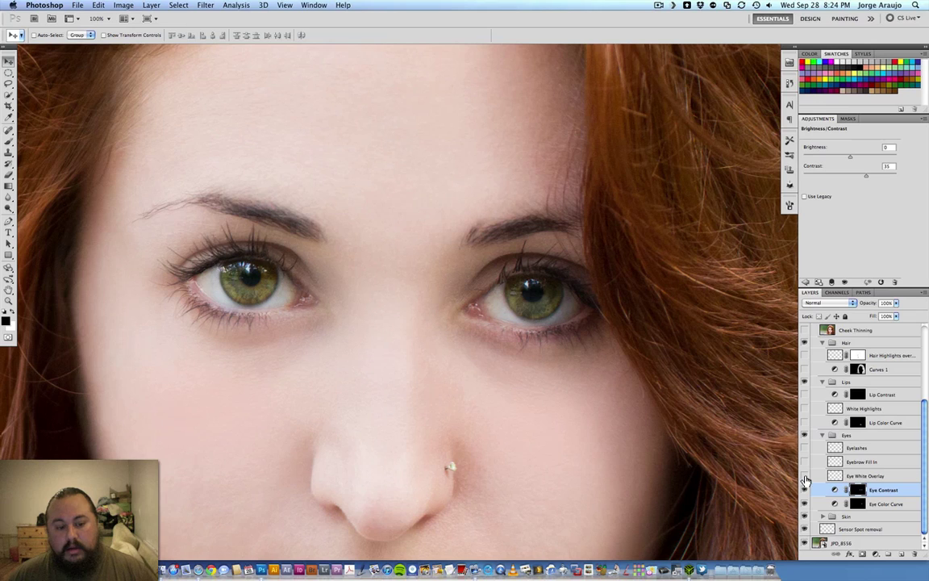
key(alt+bracketright)
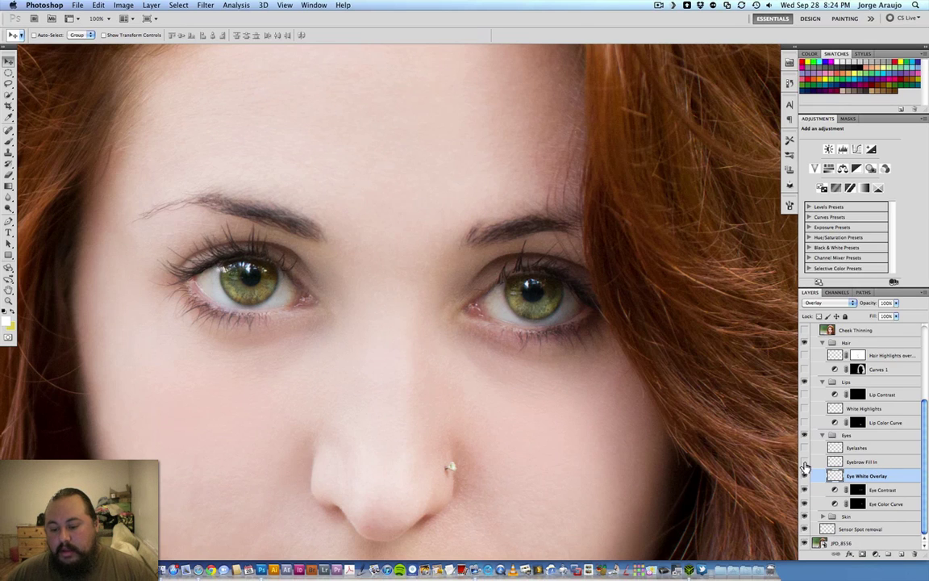
Make the Eyebrow Fill In layer visible and check the eyebrows up close.
scroll(484, 274, up, 1)
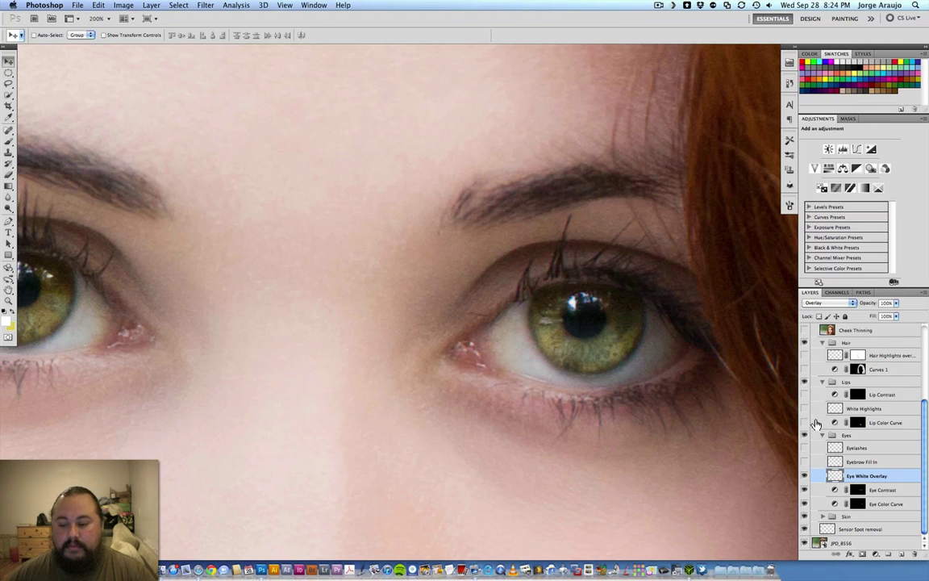
click(803, 461)
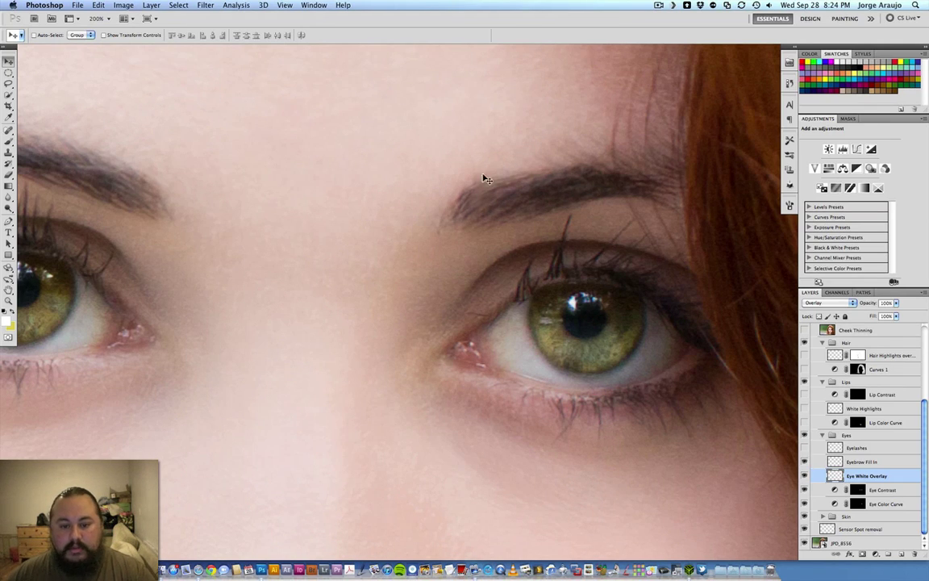
key(super+minus)
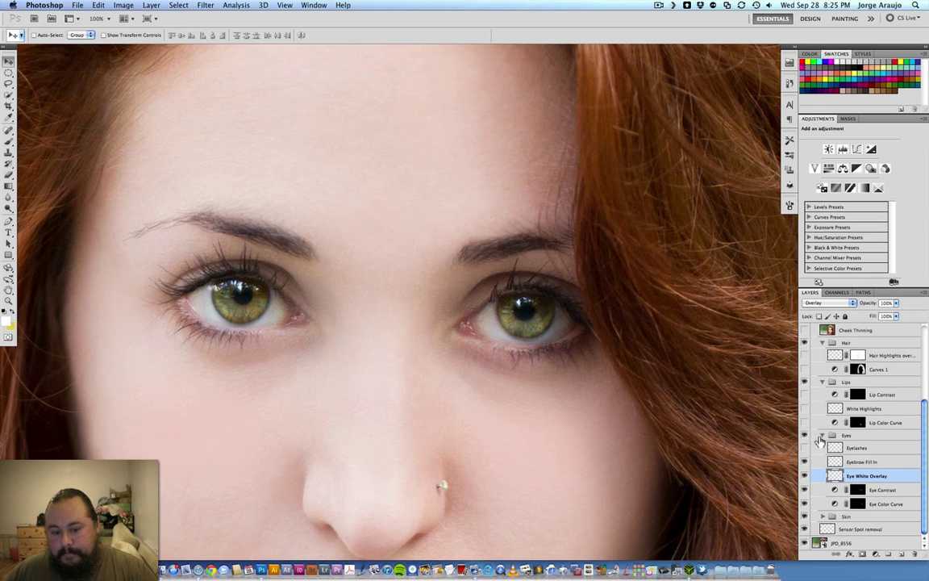
Make the Eyelashes layer visible and compare the lashes up close with it hidden and shown.
drag(309, 366, 408, 370)
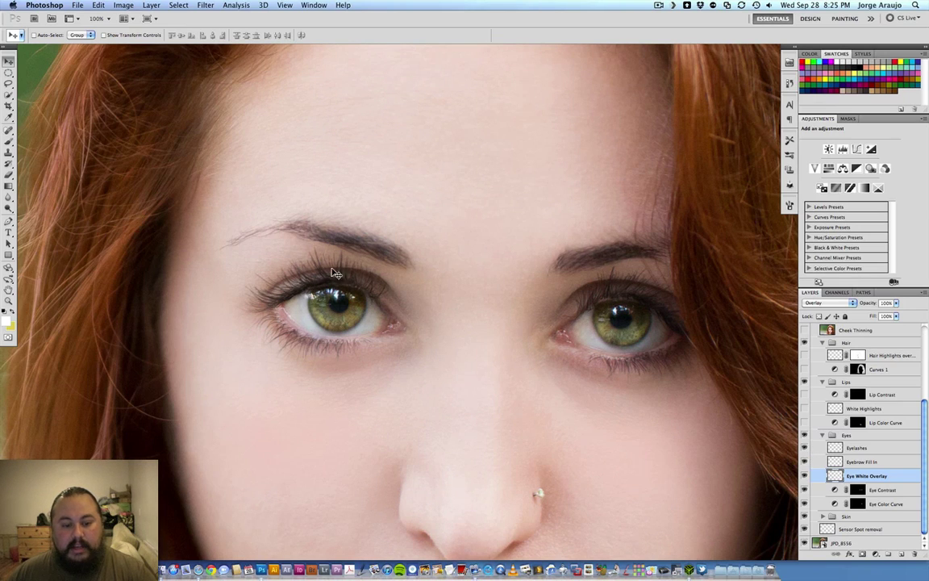
click(804, 453)
click(804, 453)
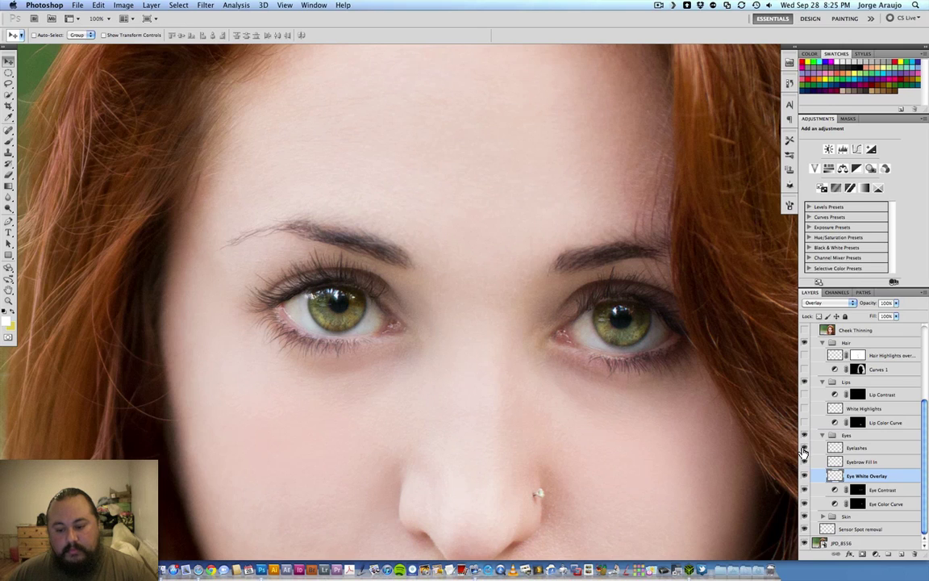
click(804, 453)
click(804, 453)
key(super+equal)
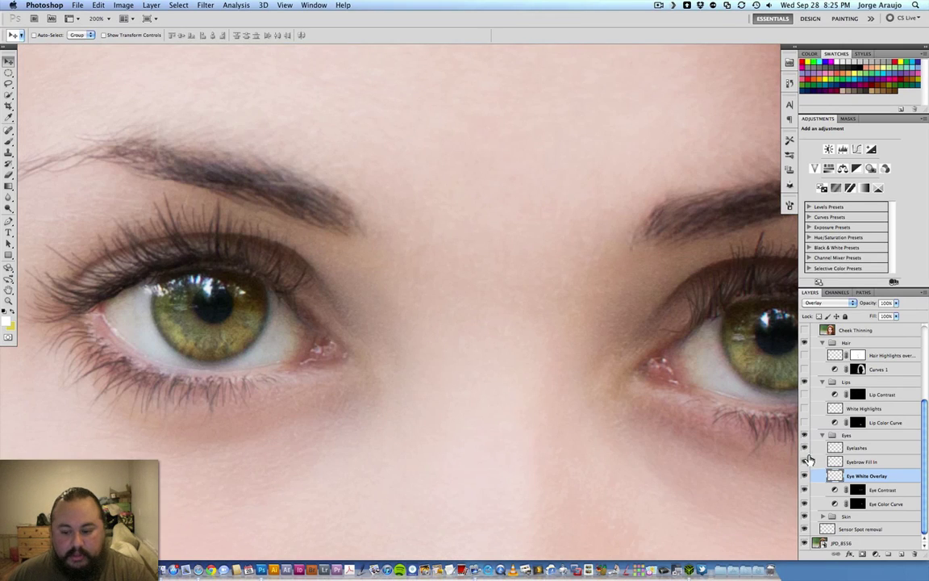
click(804, 448)
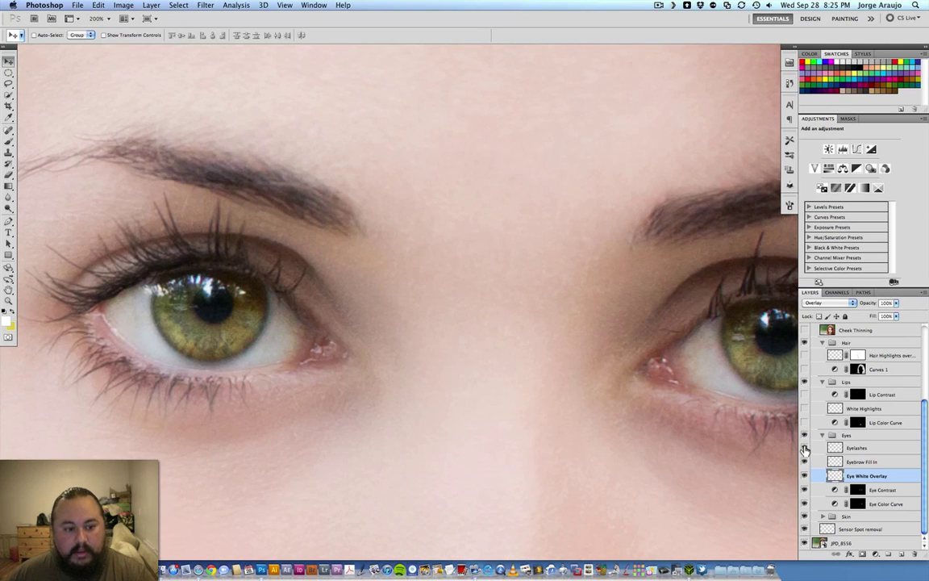
click(804, 448)
click(804, 447)
click(804, 448)
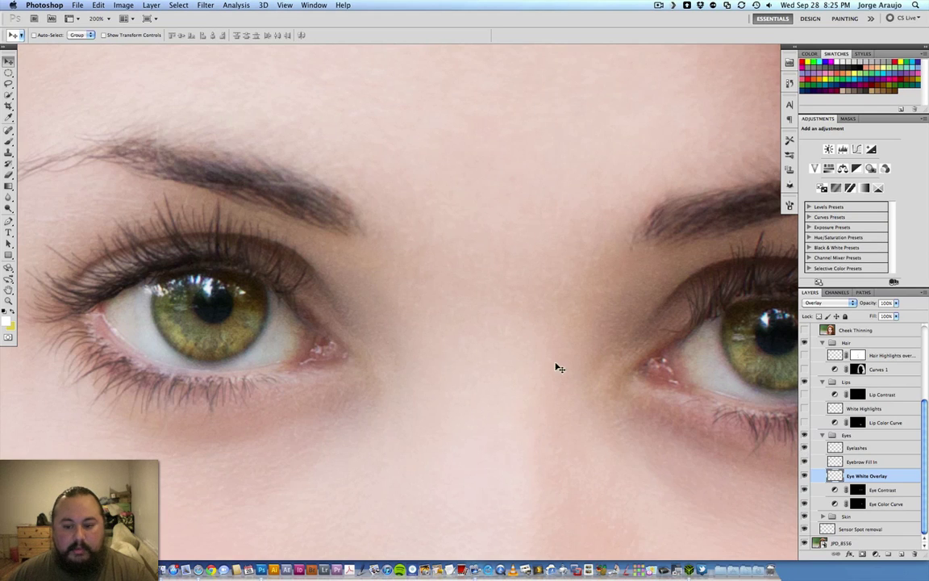
Bring the whole face back into view and collapse the Eyes group.
key(super+minus)
key(super+minus)
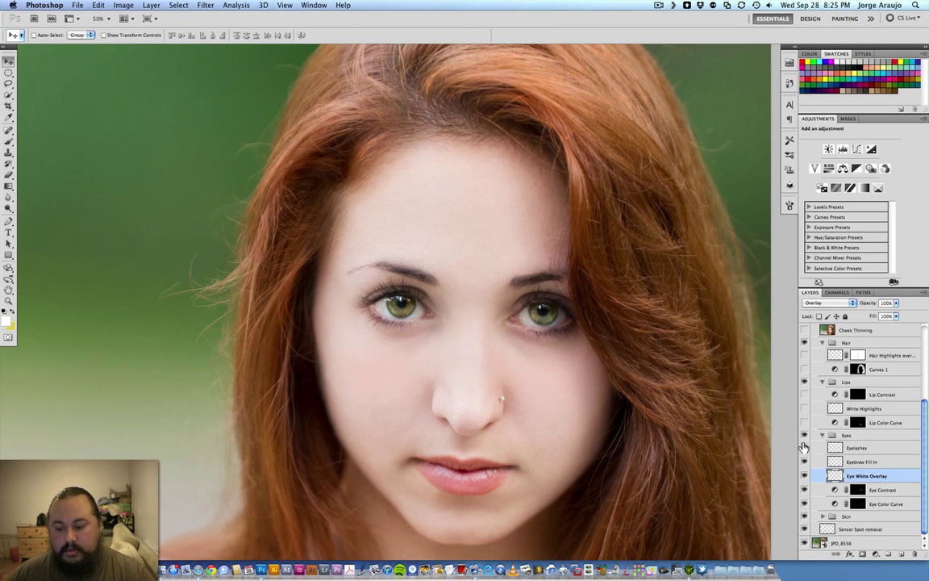
drag(580, 373, 539, 379)
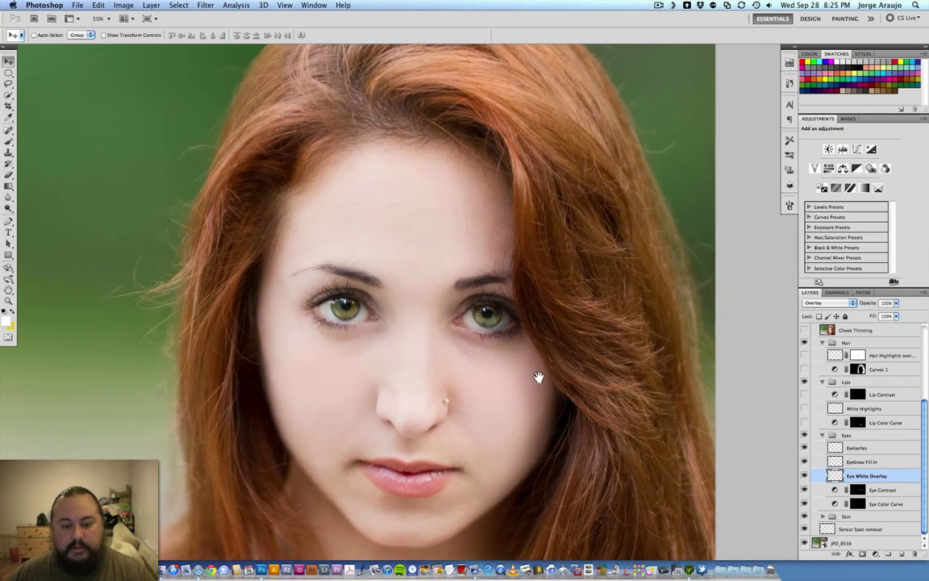
click(822, 434)
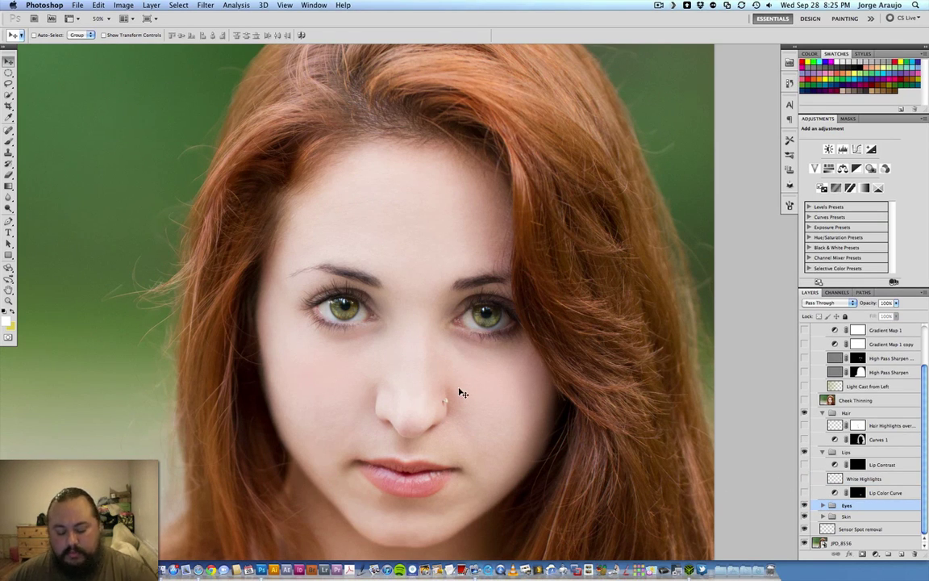
Make the Lip Color Curve and White Highlights layers visible, comparing the lips with and without the highlights.
scroll(459, 388, up, 1)
scroll(416, 399, down, 3)
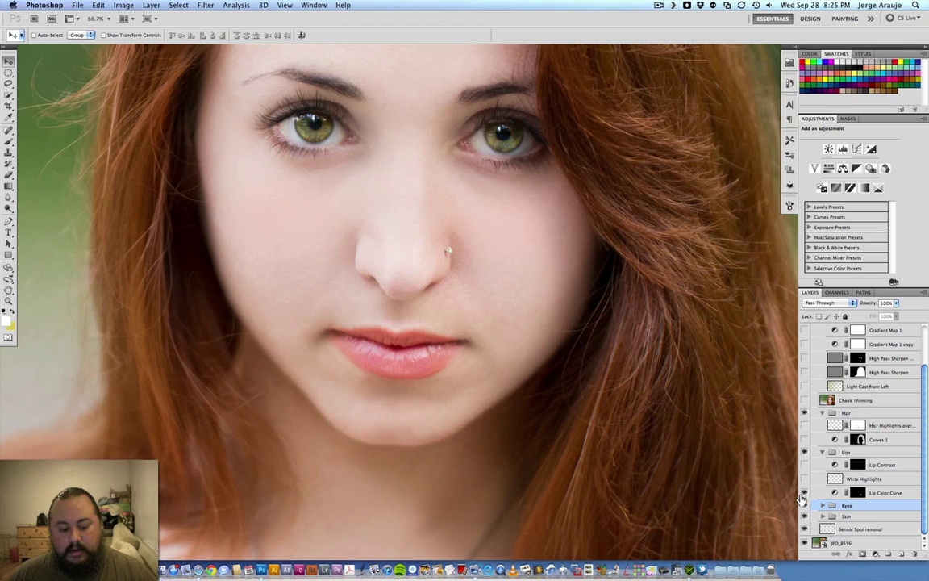
click(857, 480)
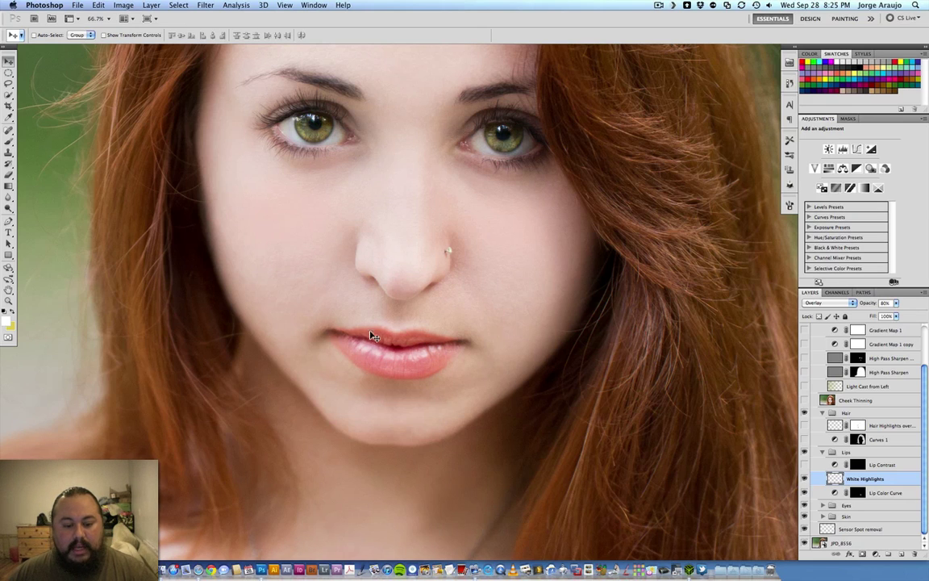
click(804, 479)
click(804, 479)
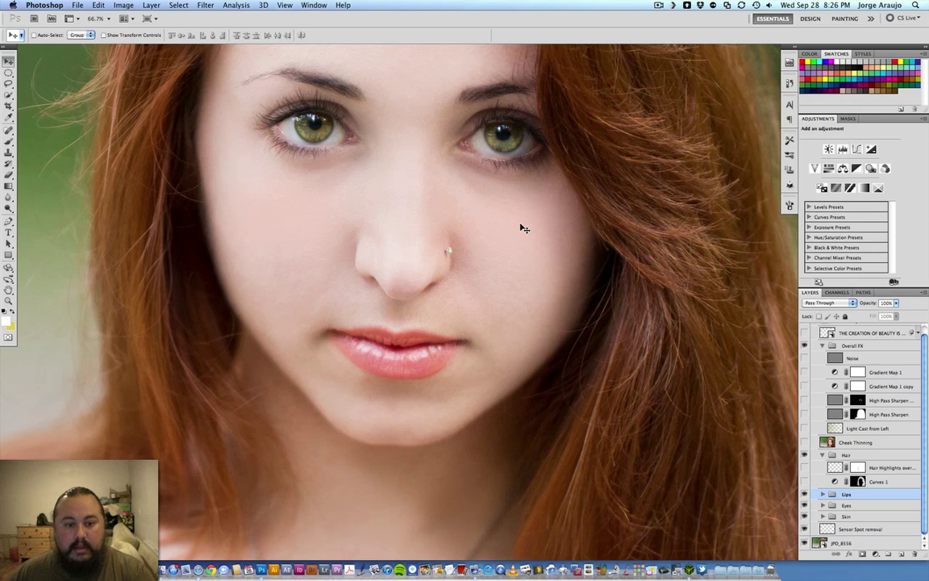
Preview the effect of the Hair group's Curves 1 layer on the full portrait and examine its red channel curve.
key(super+minus)
key(super+minus)
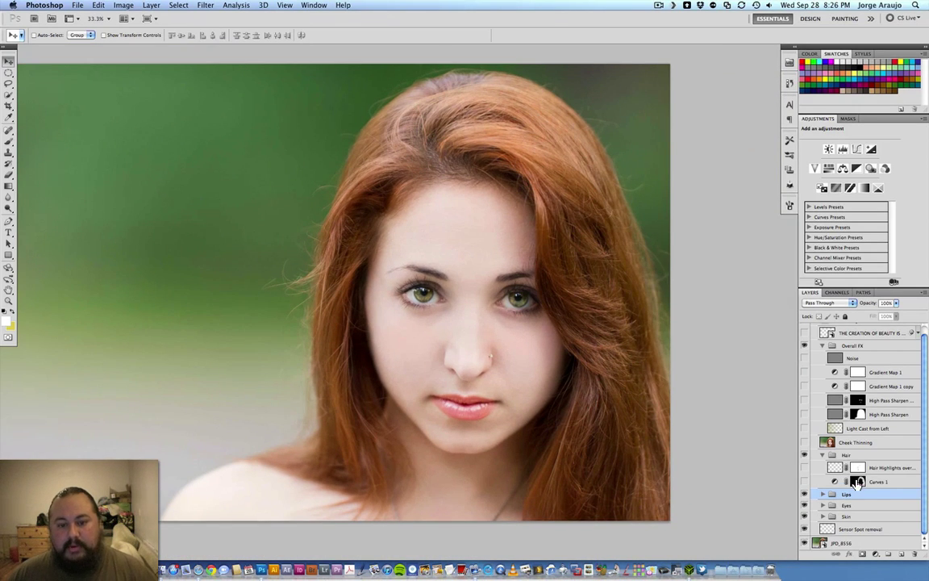
click(877, 482)
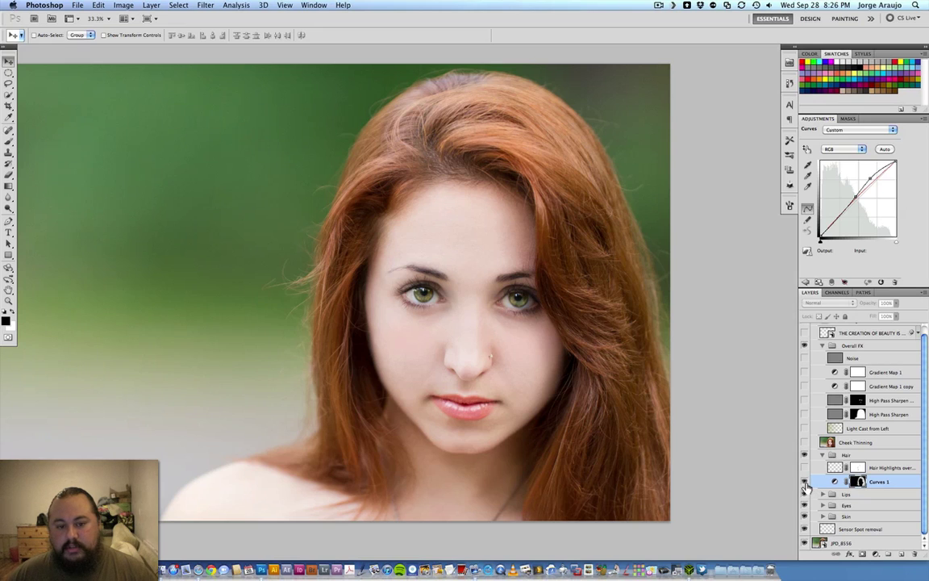
click(804, 483)
click(804, 482)
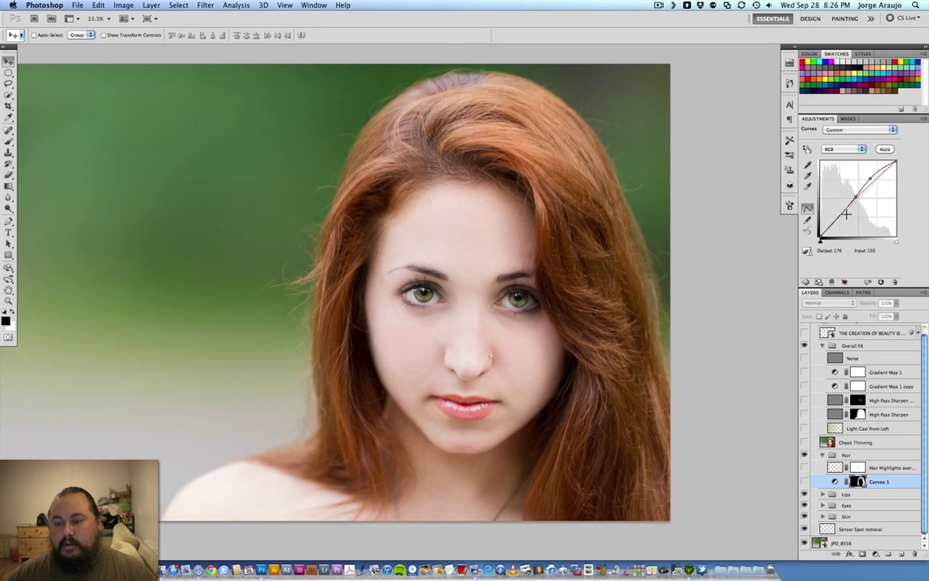
click(843, 148)
click(839, 158)
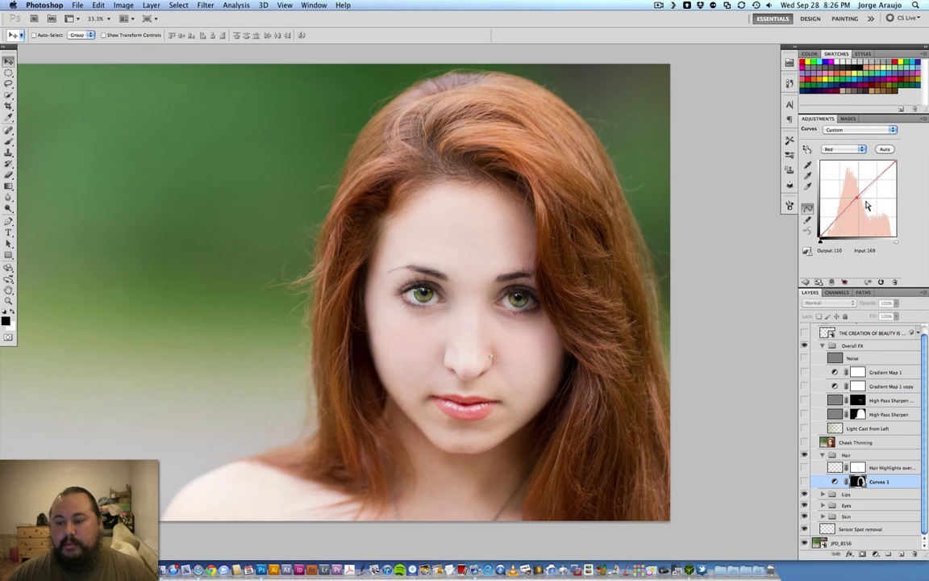
Make the Curves 1 layer in the Hair group visible and compare the hair color with it off and on.
click(804, 483)
click(804, 482)
click(804, 482)
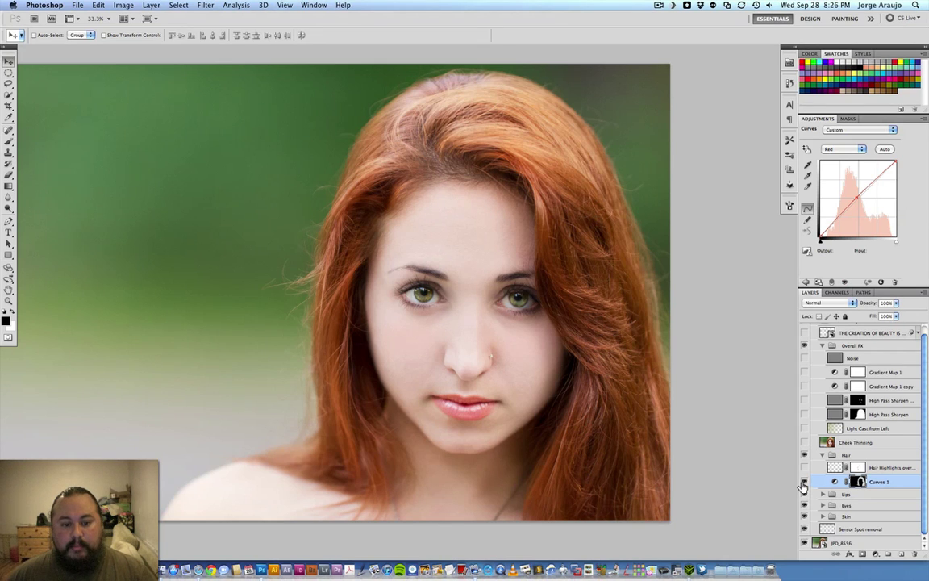
click(804, 482)
click(804, 482)
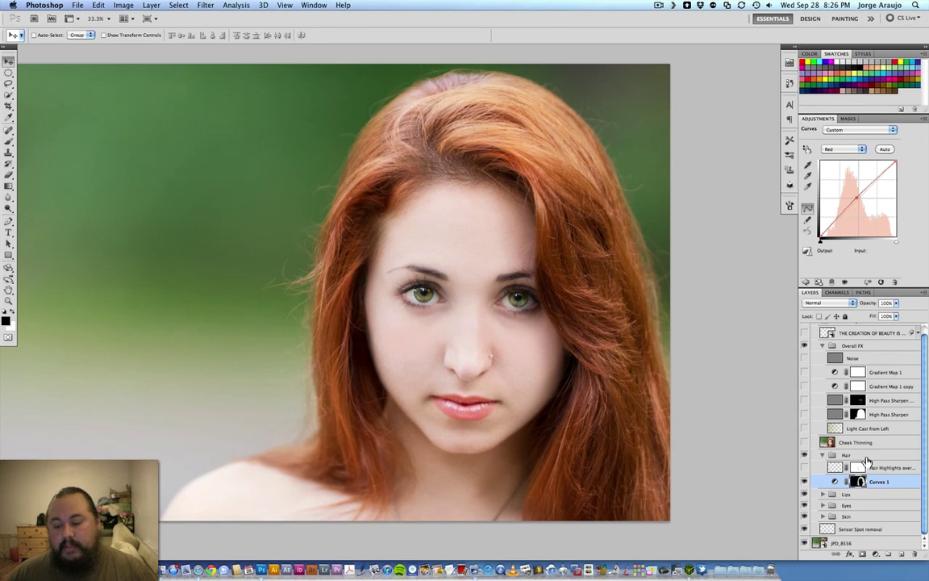
Make the Hair Highlights layer in the Hair group visible and compare the hair with and without it.
click(875, 466)
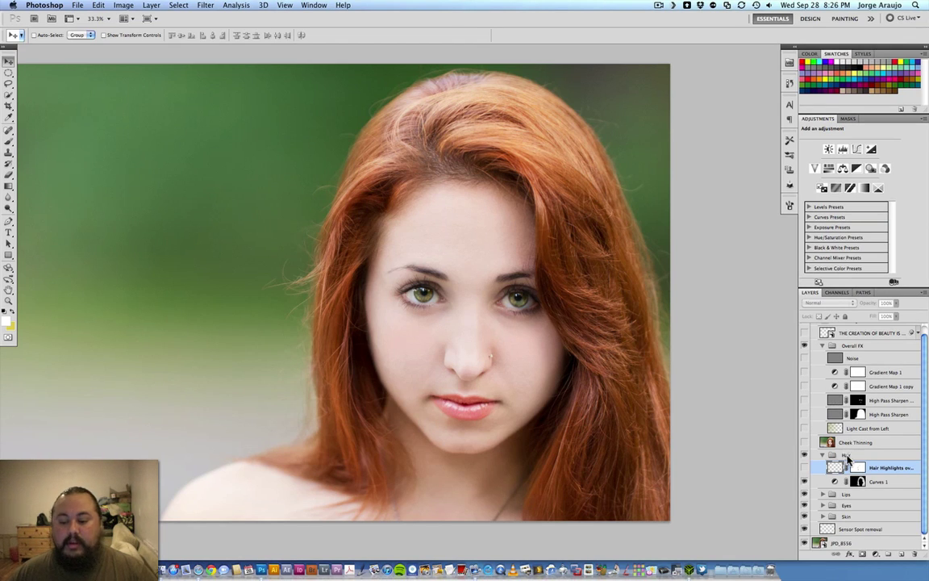
click(804, 469)
click(804, 469)
click(804, 469)
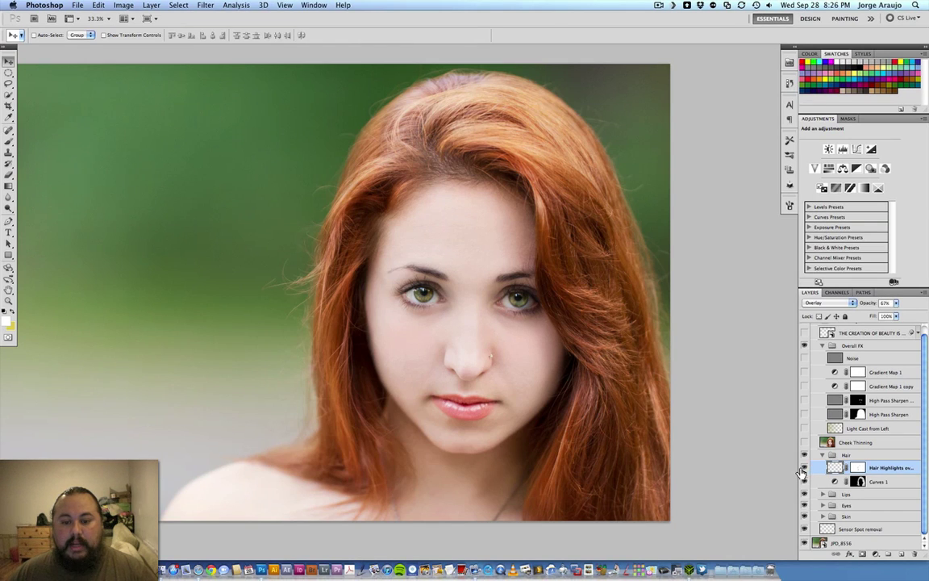
click(802, 469)
click(803, 469)
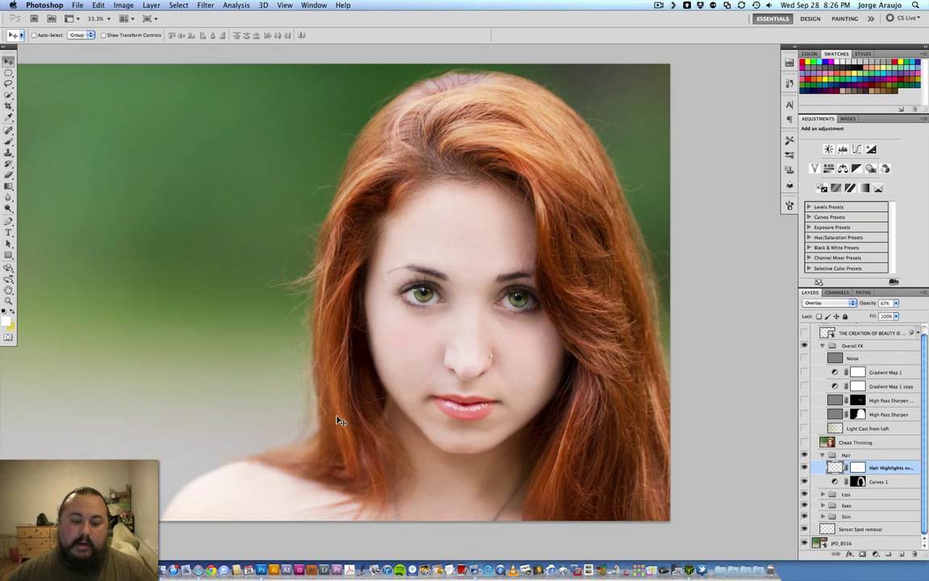
Compare the hair highlights off and on again, leaving them visible, and collapse the Hair group.
click(804, 468)
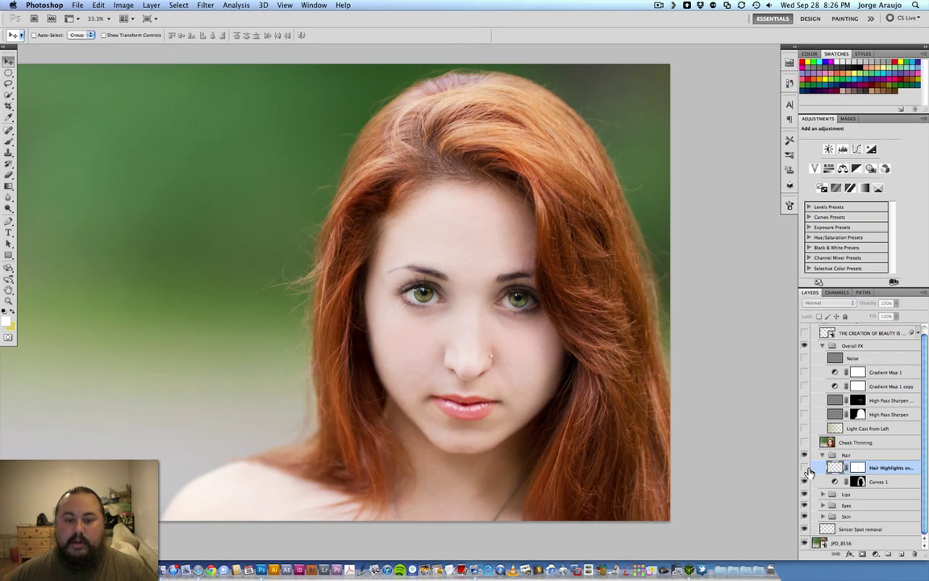
click(805, 469)
click(805, 470)
click(804, 469)
click(805, 470)
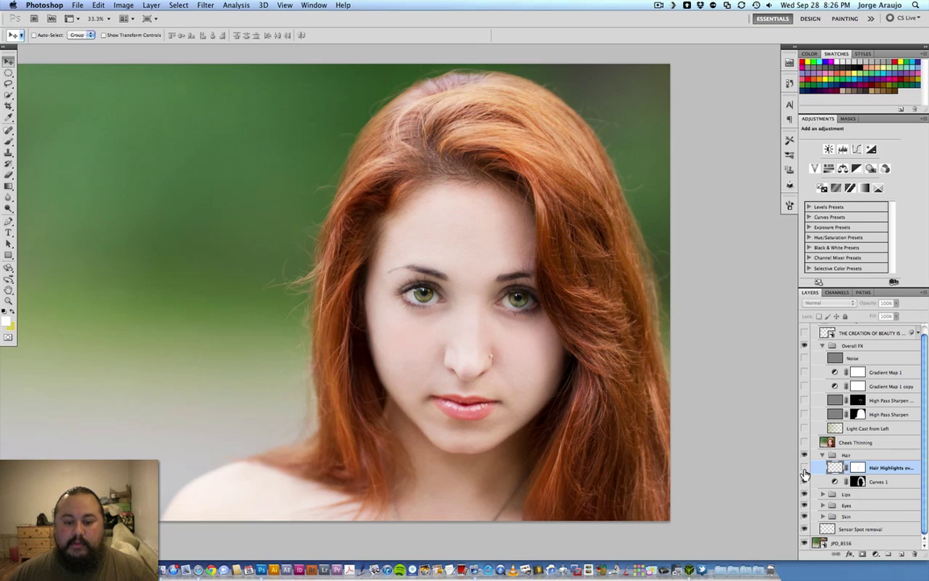
click(805, 470)
click(823, 454)
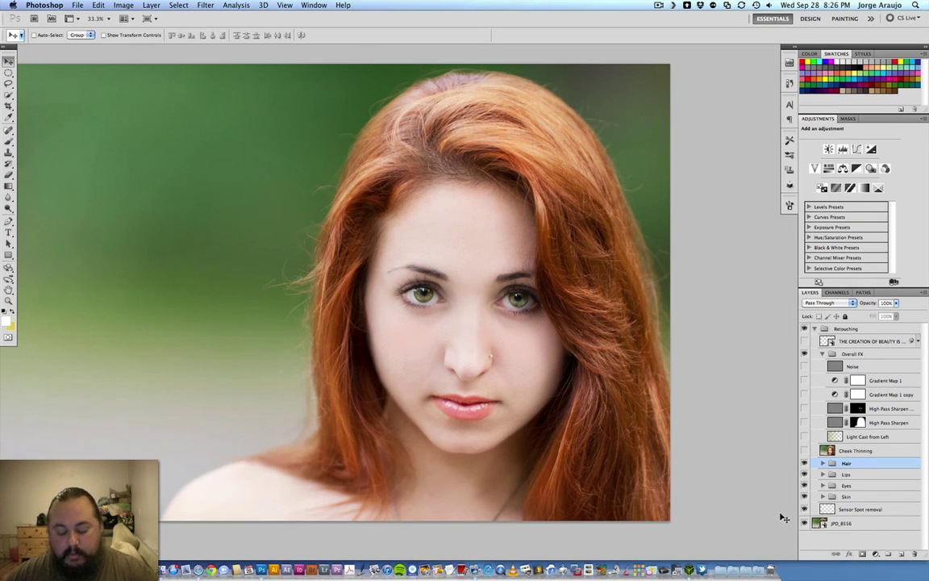
Duplicate everything from the Hair group down to the JPD_8556 layer and merge the duplicates into one layer.
key(super+minus)
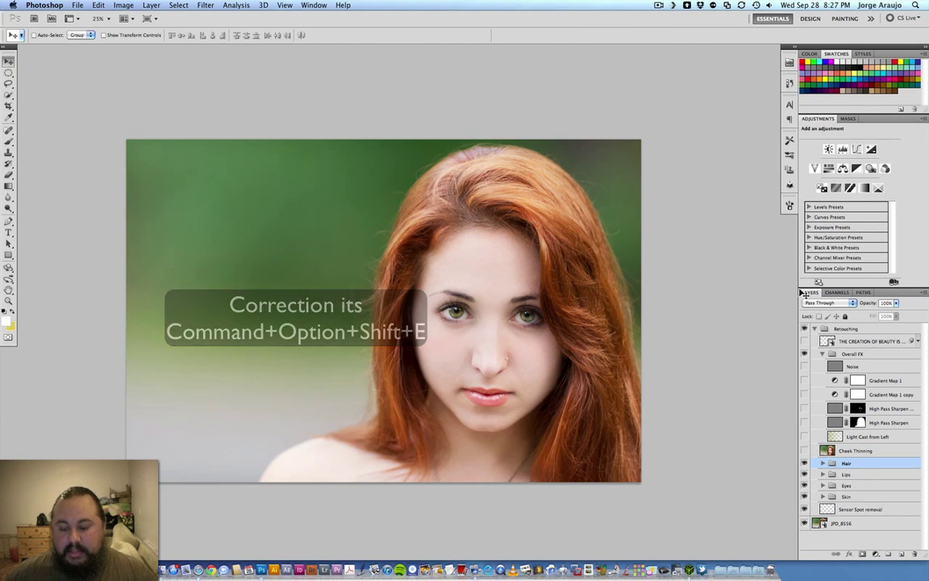
shift+click(853, 524)
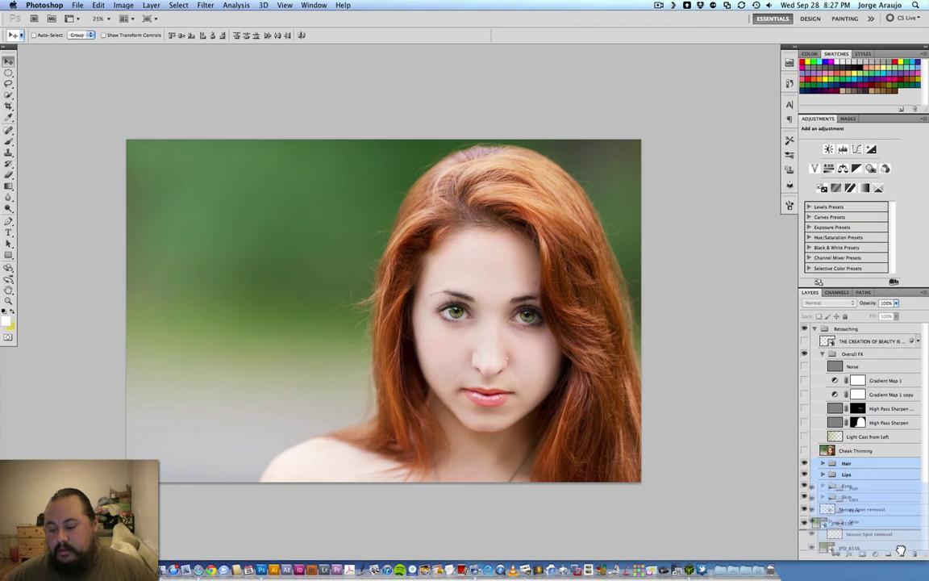
key(super+j)
key(super+e)
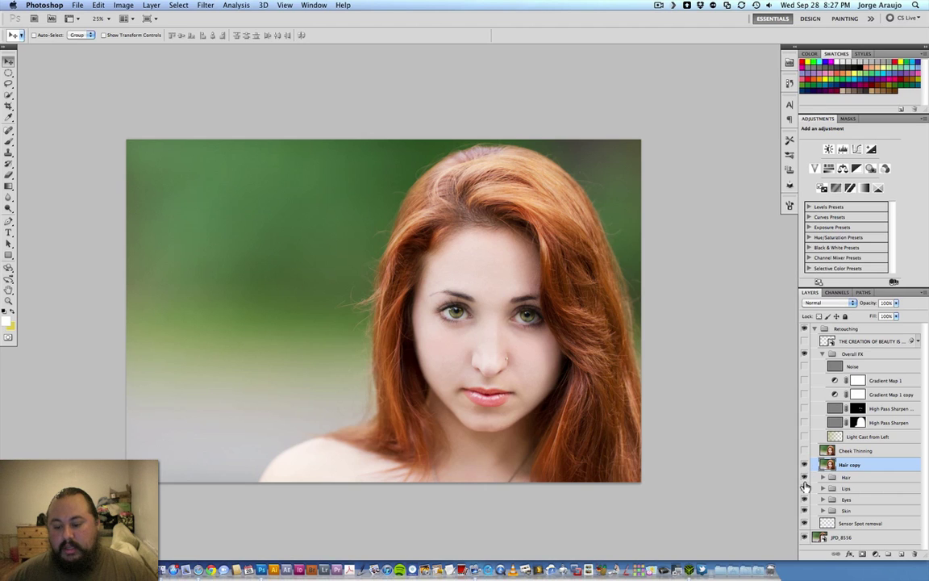
Check the merged copy with all layers beneath it hidden, discard the copy and show those layers again.
drag(804, 482, 795, 567)
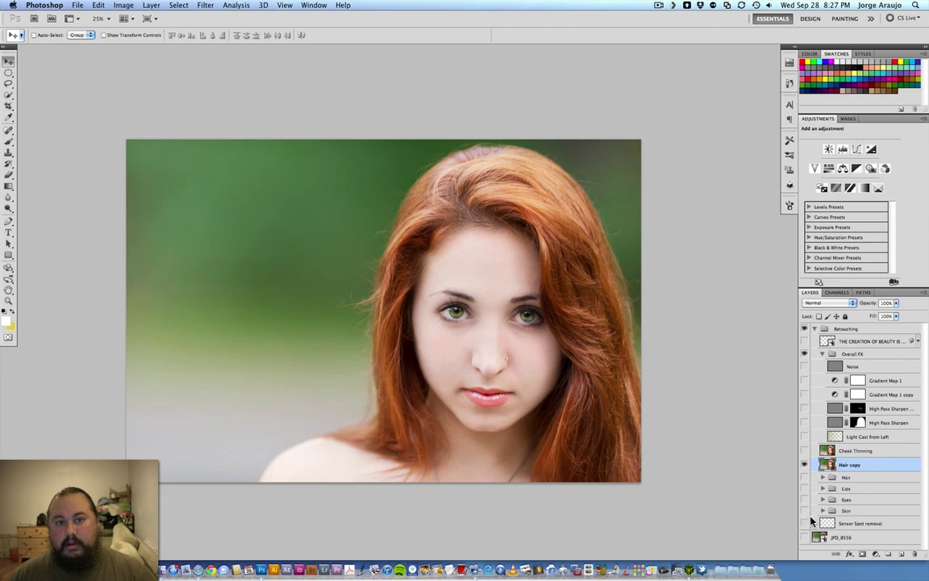
click(804, 465)
click(804, 465)
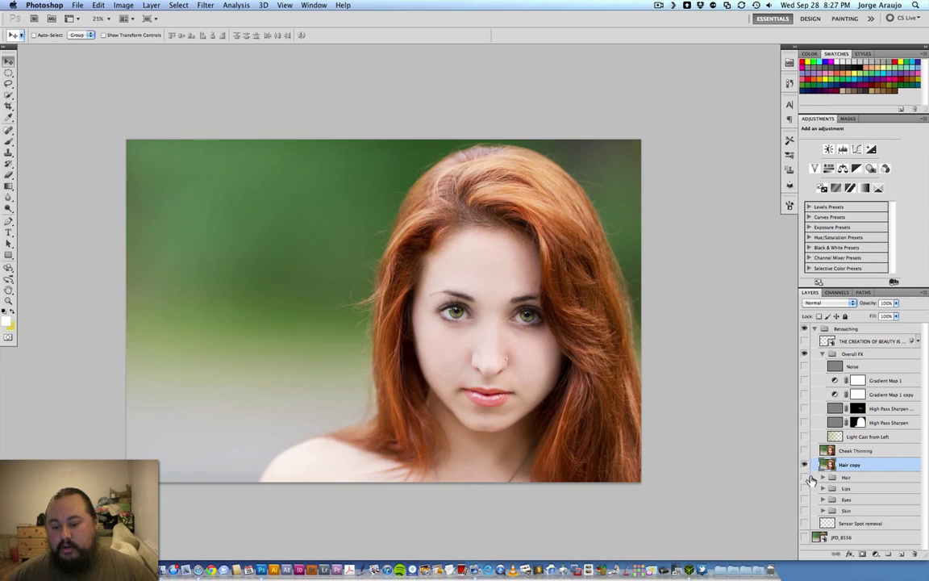
drag(846, 467, 863, 502)
drag(804, 463, 804, 524)
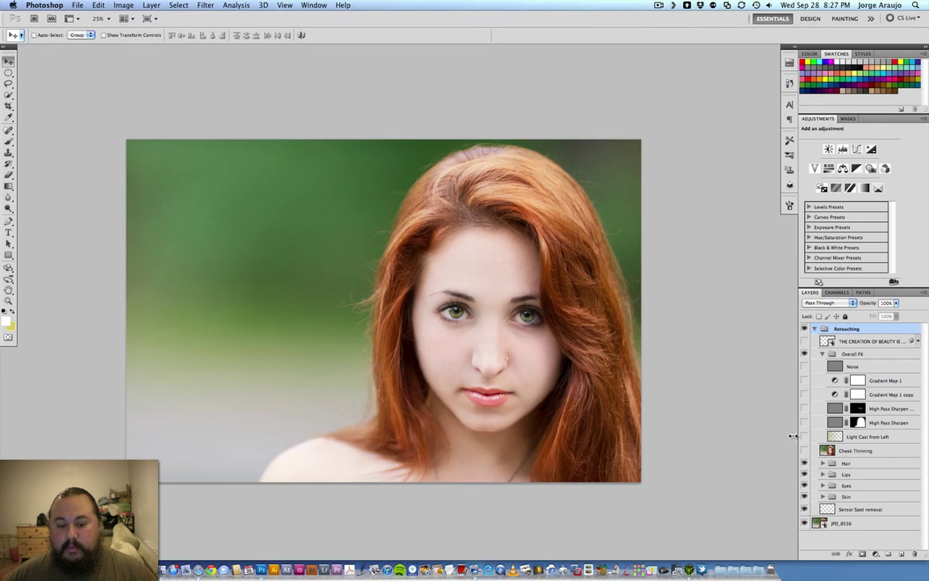
Select the Cheek Thinning layer and locate the Liquify filter without applying it.
key(super+equal)
scroll(486, 240, down, 3)
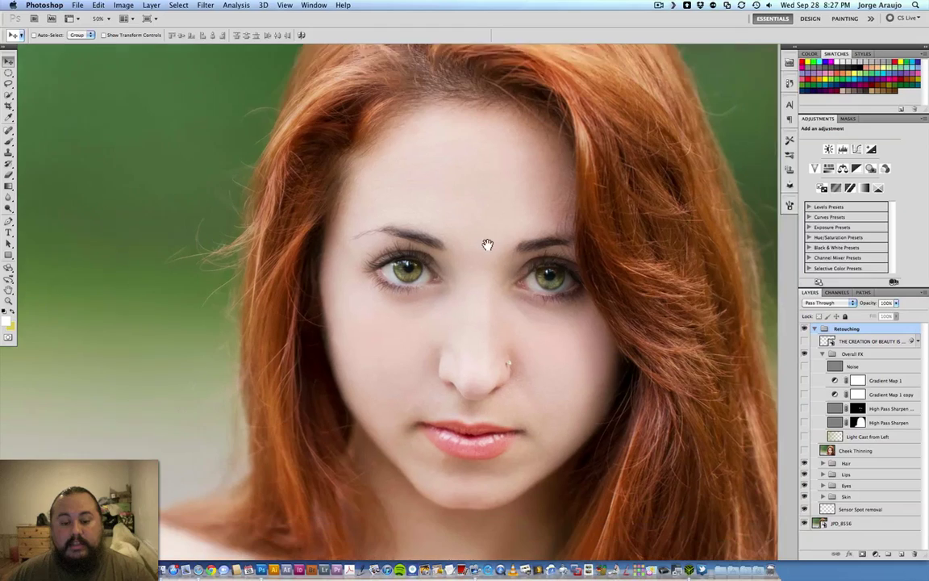
click(206, 6)
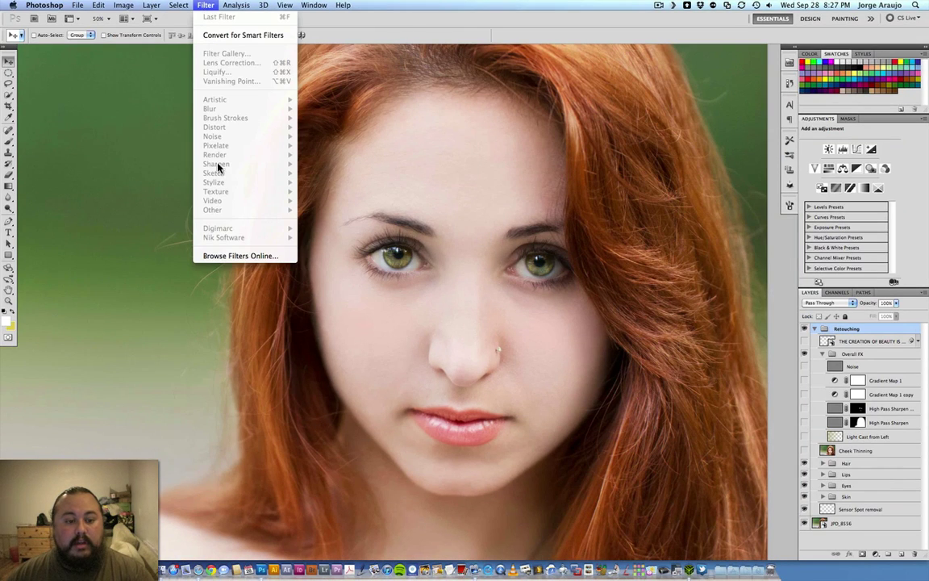
click(857, 450)
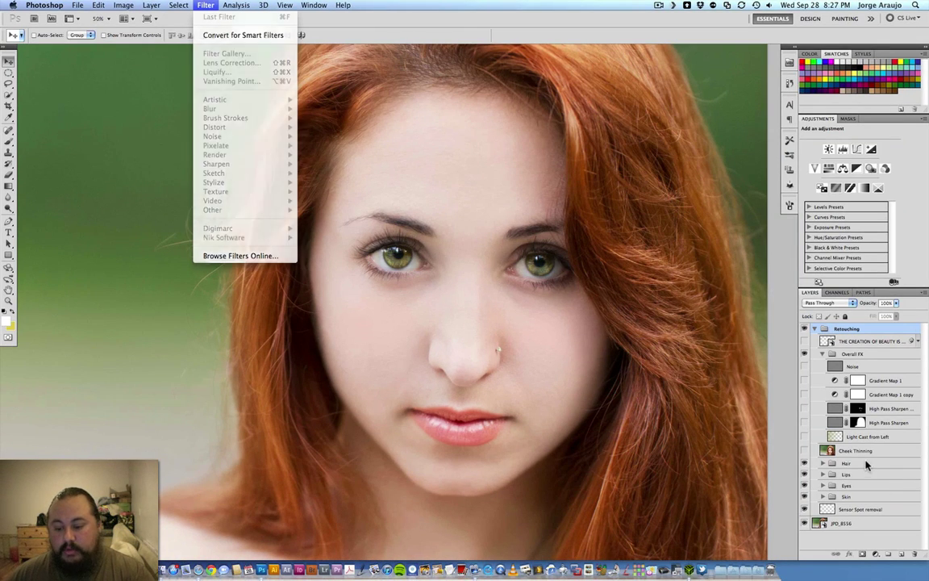
click(203, 5)
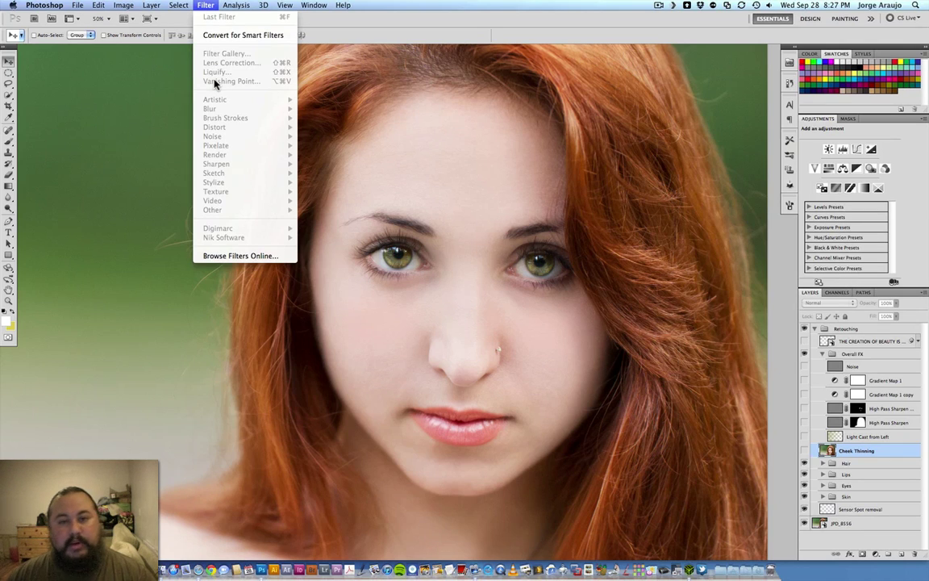
click(663, 383)
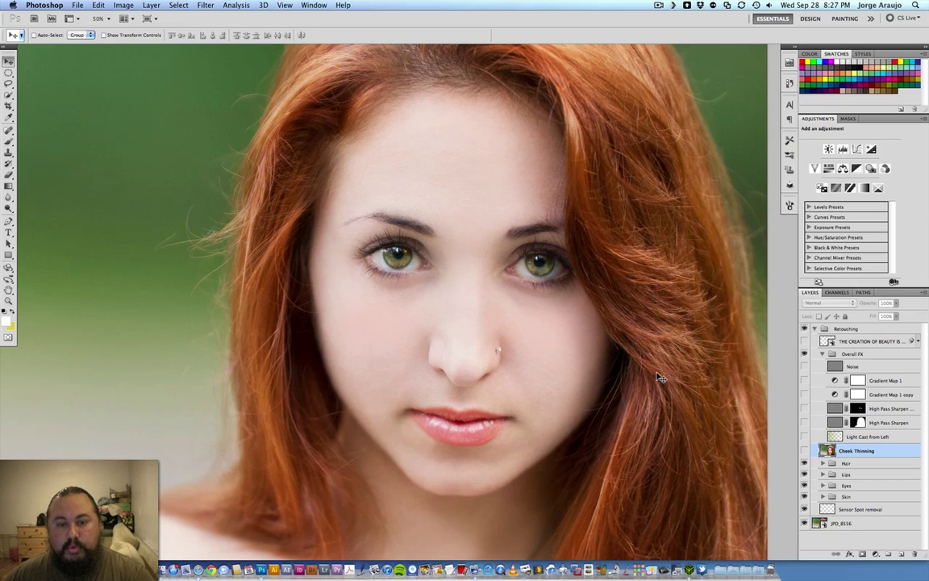
Make the Cheek Thinning layer visible and compare the cheek and jaw contours with it off and on.
key(h)
drag(659, 378, 453, 365)
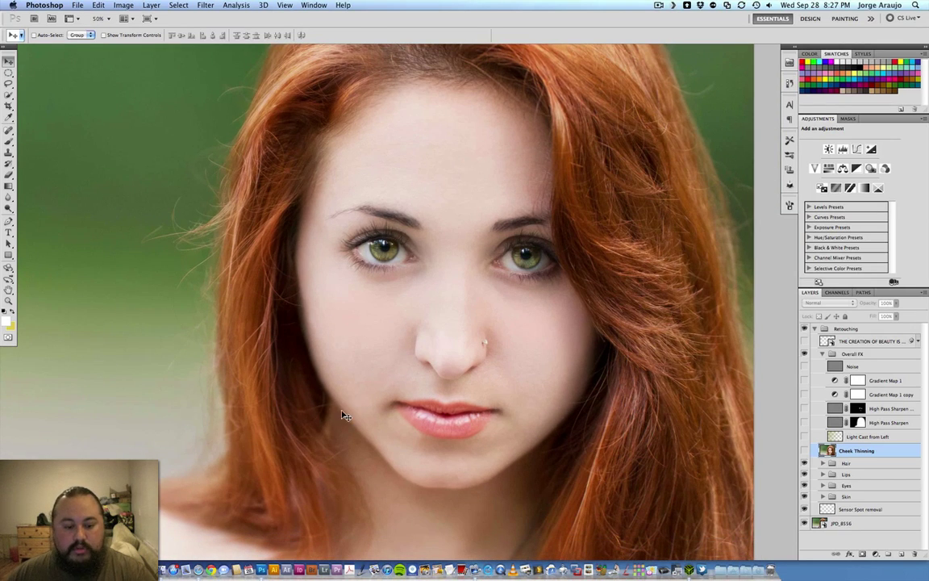
click(804, 451)
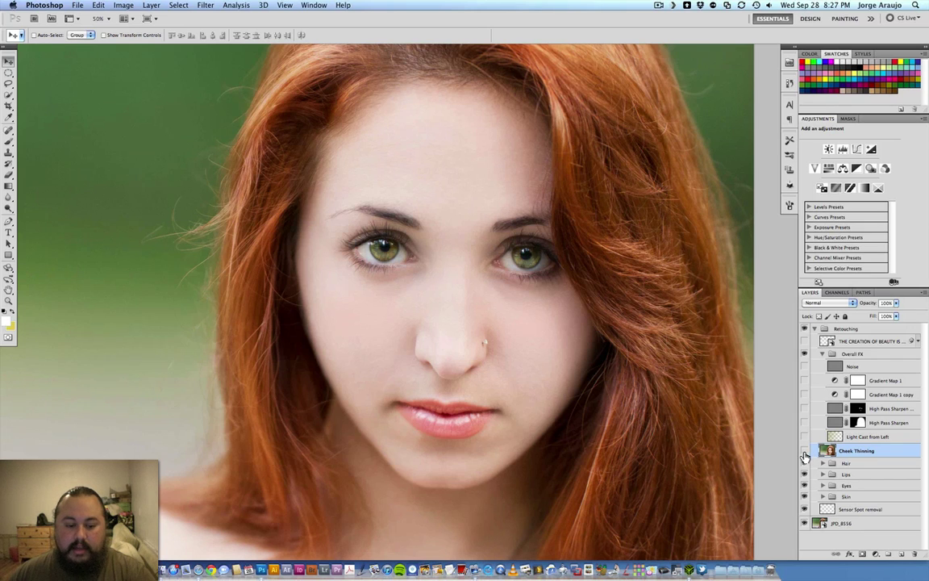
click(804, 451)
click(803, 452)
click(805, 451)
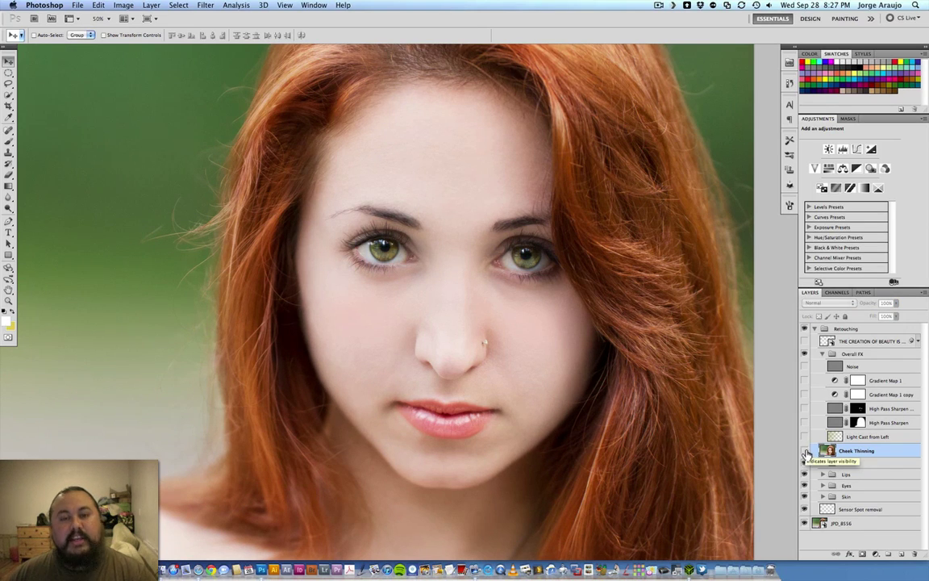
click(804, 452)
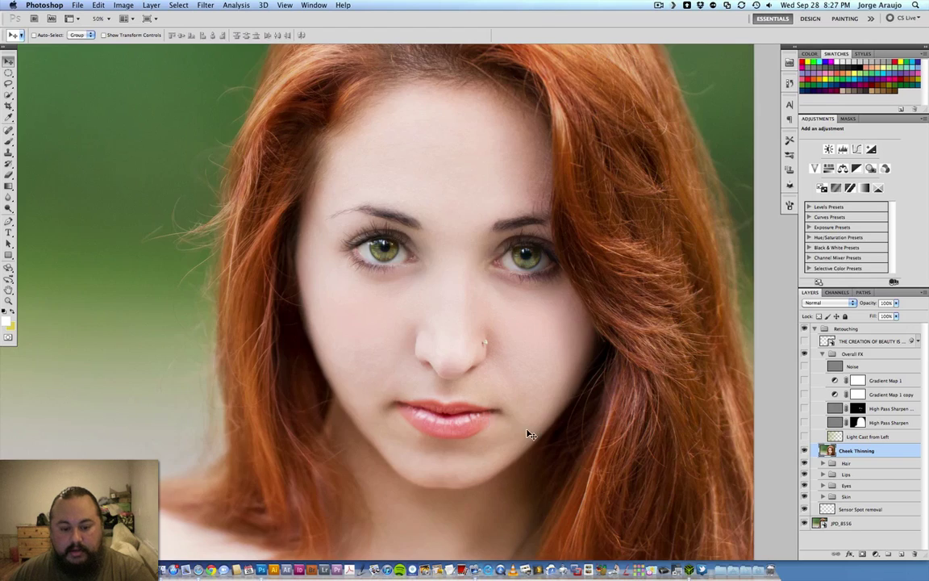
Compare the Cheek Thinning effect off and on at full portrait view, leaving the layer visible.
key(super+minus)
scroll(540, 439, right, 3)
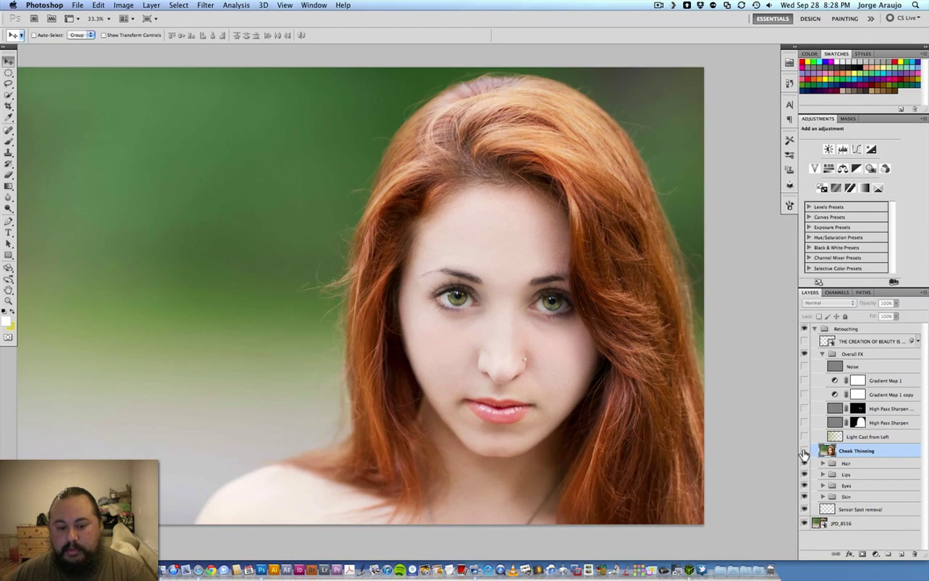
click(804, 450)
click(804, 450)
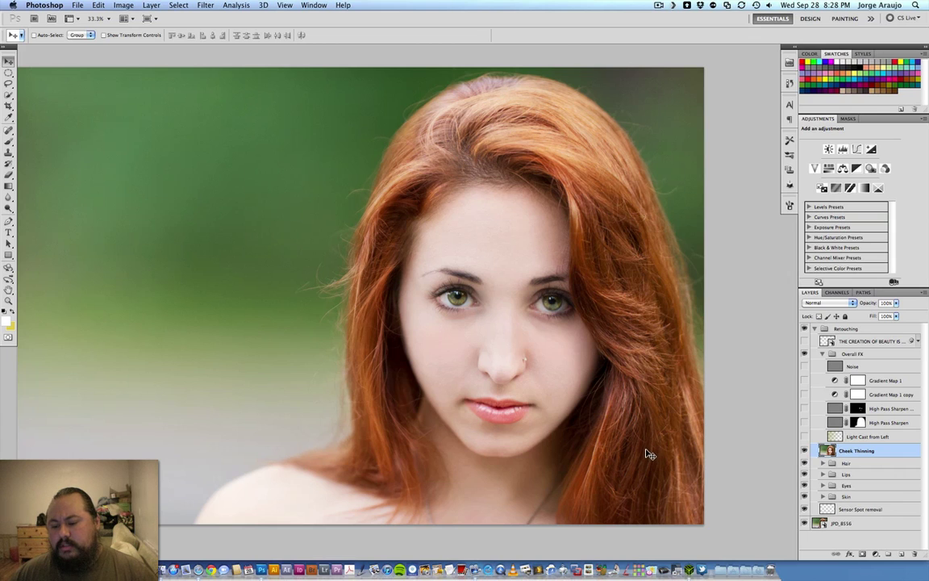
Make the Light Cast from Left layer in the Overall FX group visible and select it.
scroll(497, 269, left, 3)
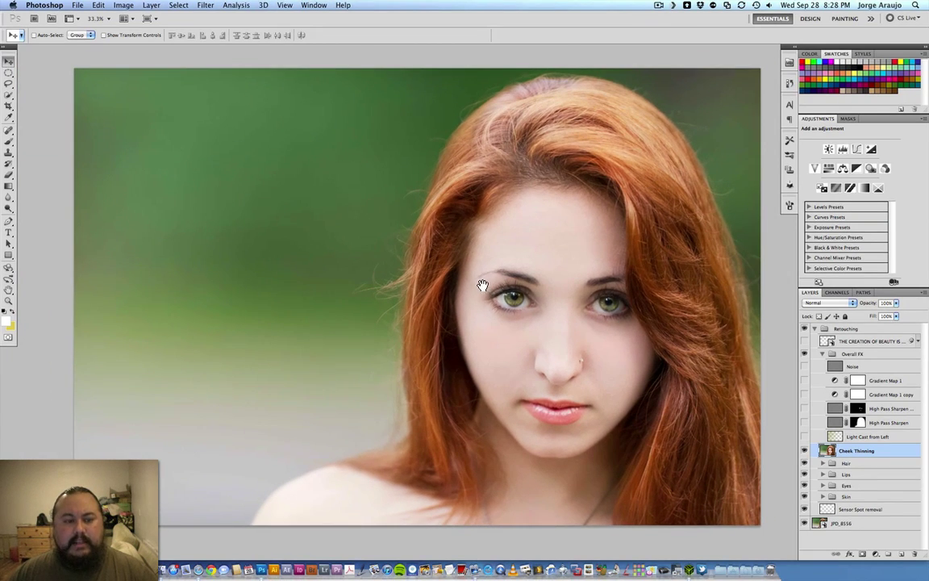
click(803, 443)
click(804, 443)
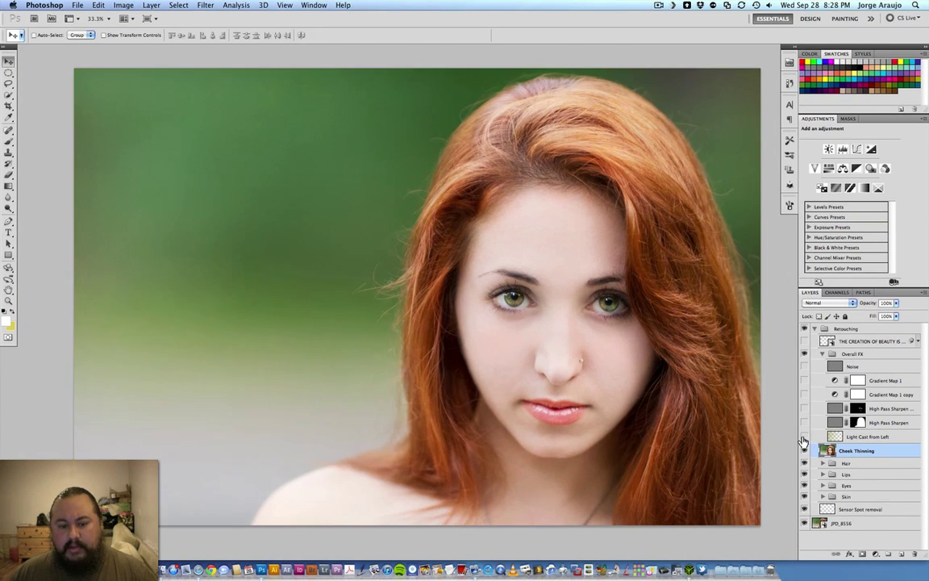
click(803, 437)
click(863, 436)
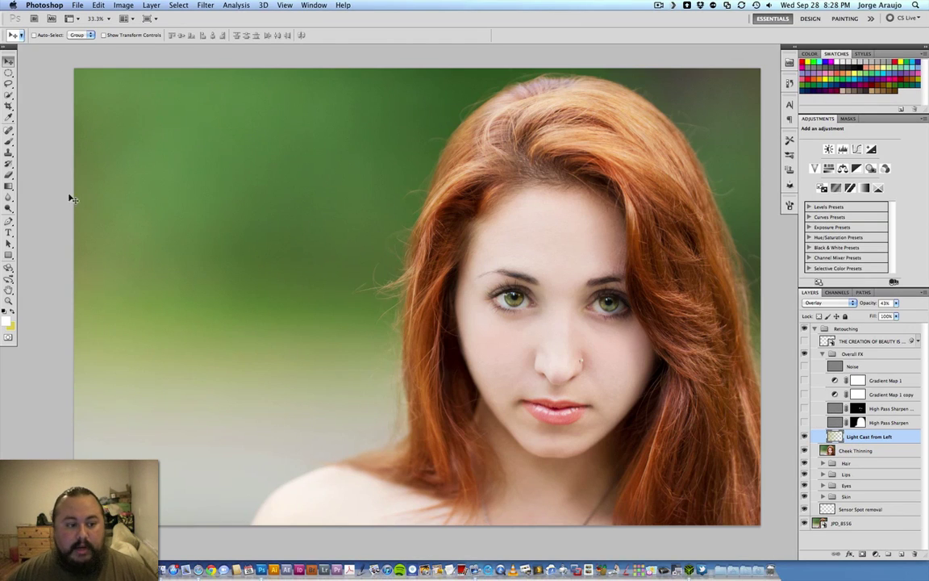
Try a horizontal white-to-transparent gradient from the photo's left edge toward the hair on the Light Cast from Left layer.
click(9, 186)
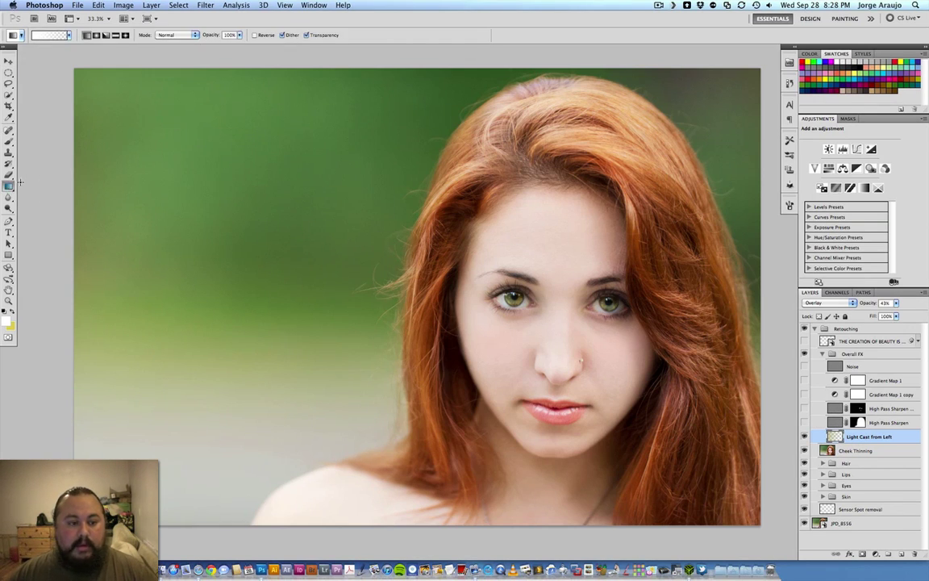
drag(54, 187, 383, 190)
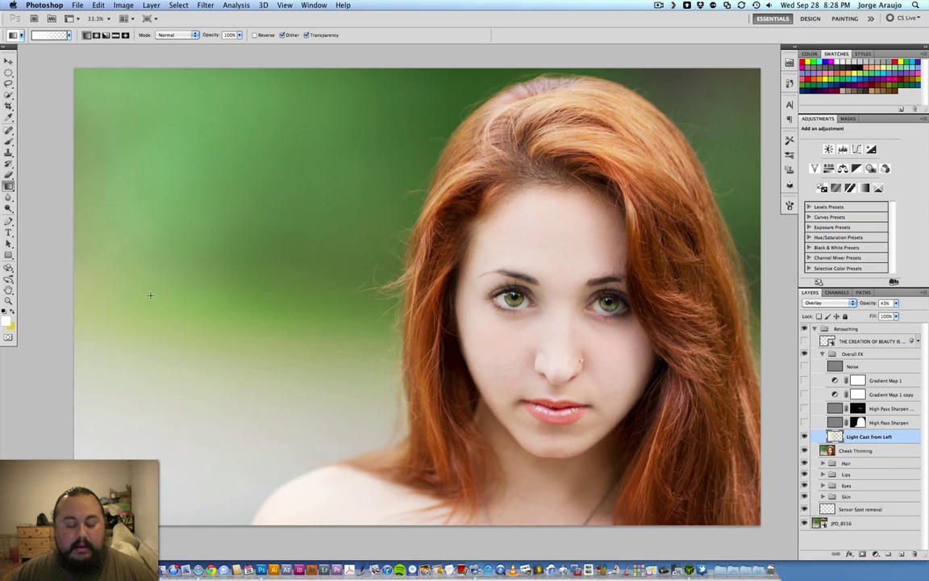
key(super+z)
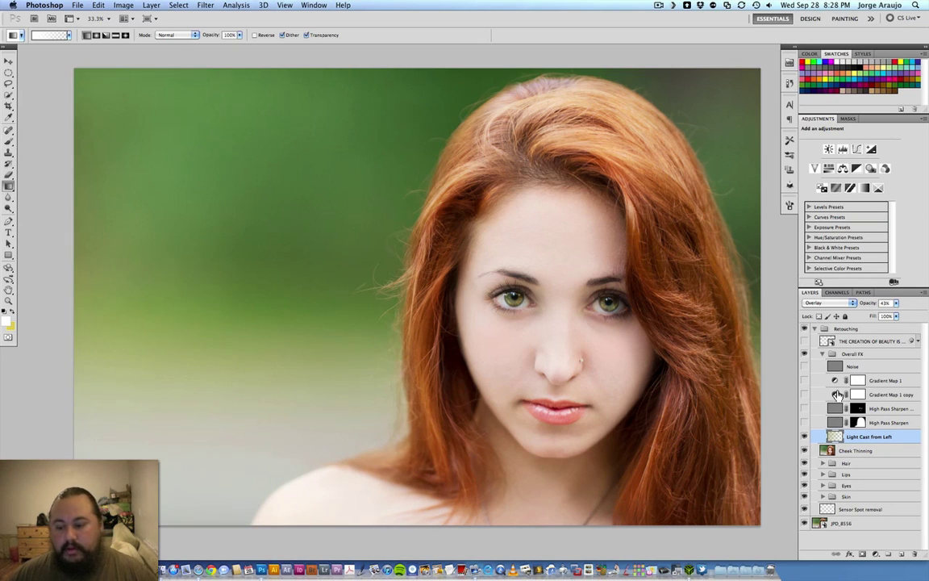
Review the blend modes for the Light Cast from Left layer, keeping Overlay, and try several opacities before settling on 43%.
click(841, 304)
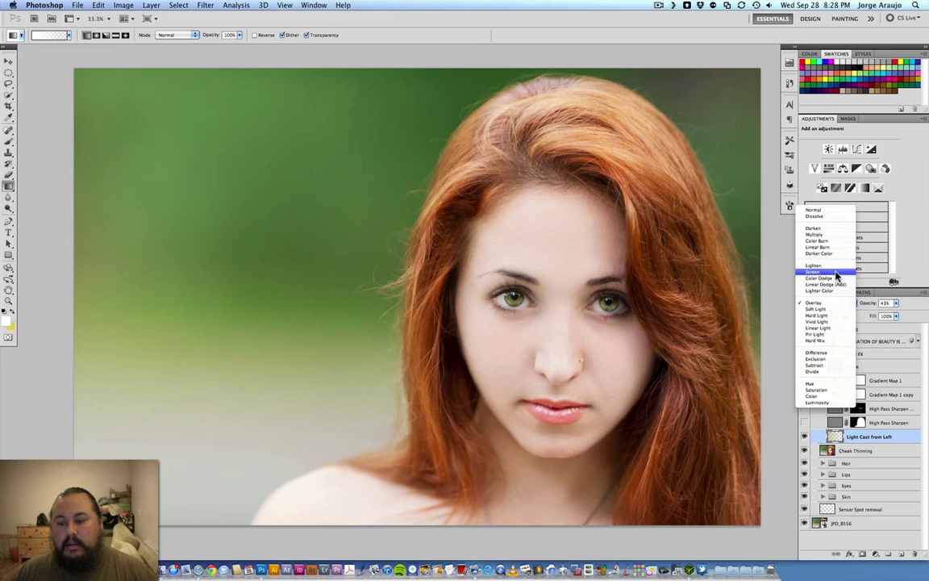
click(808, 276)
click(895, 302)
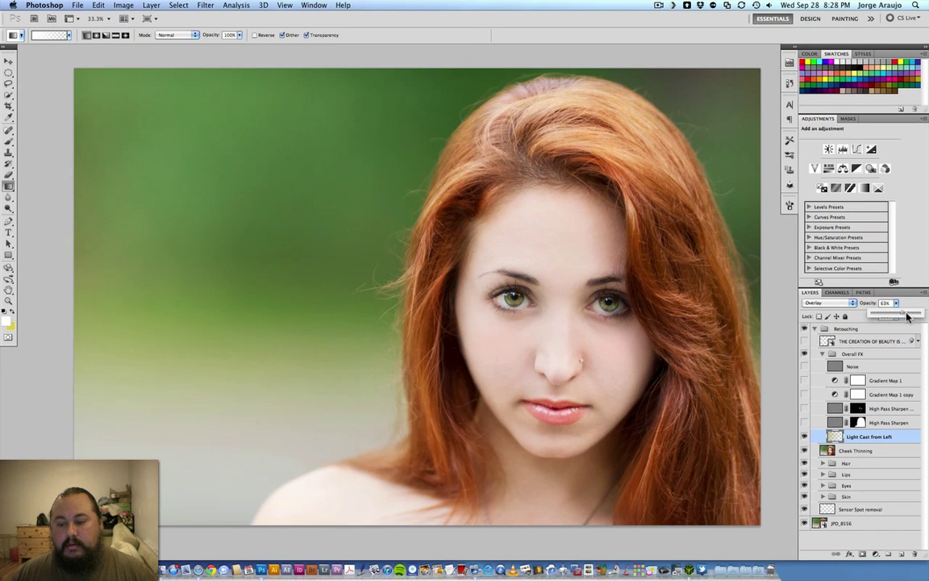
drag(886, 315, 919, 313)
drag(856, 314, 890, 319)
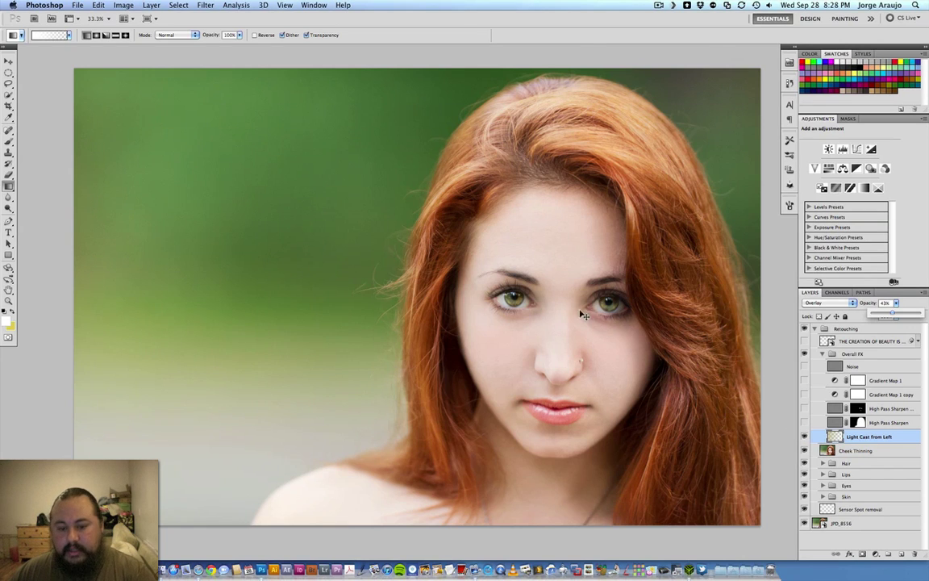
Enlarge the view of the face and hair to 50% and look over the available filter commands.
key(super+equal)
drag(599, 211, 449, 286)
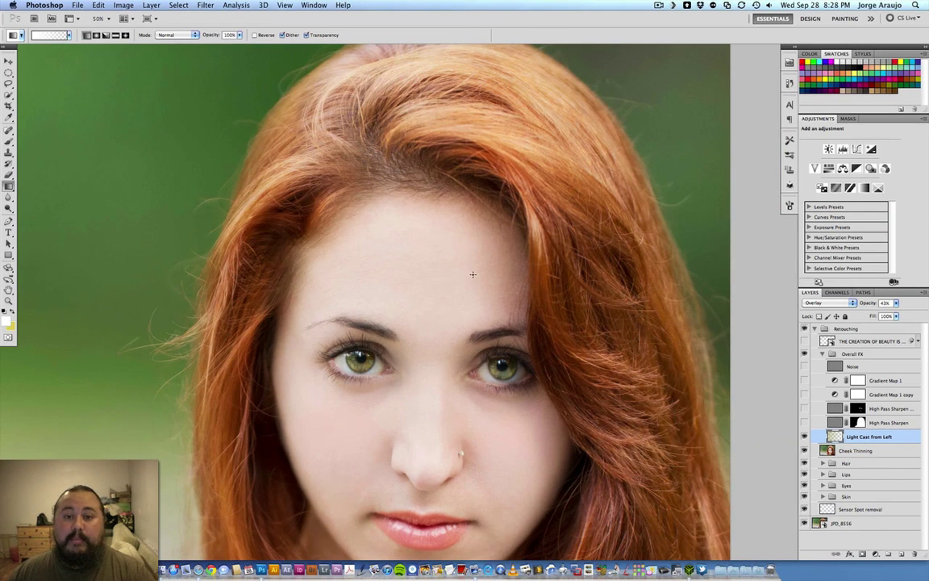
click(206, 5)
mouse_move(236, 5)
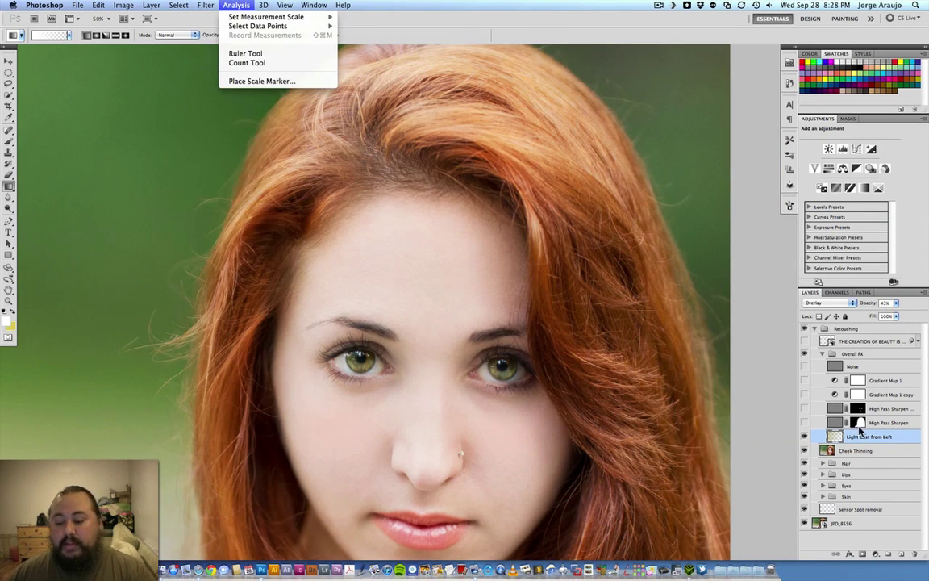
click(774, 395)
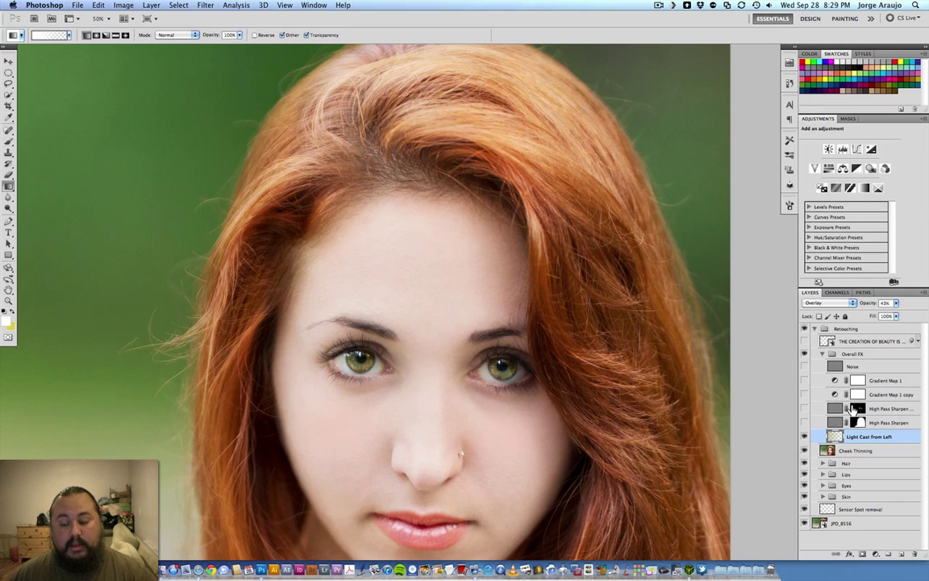
Look up the High Pass command among the other filters without applying it.
click(206, 5)
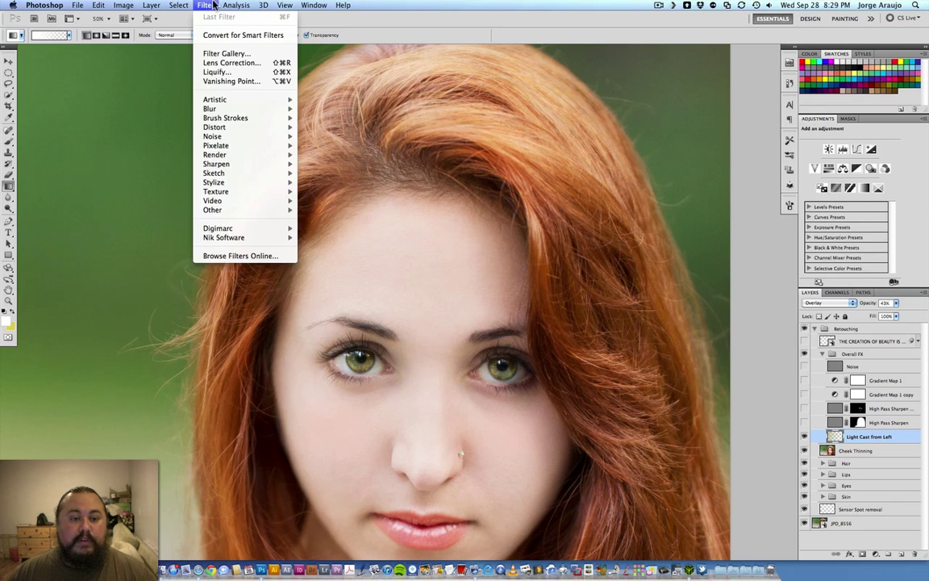
mouse_move(284, 210)
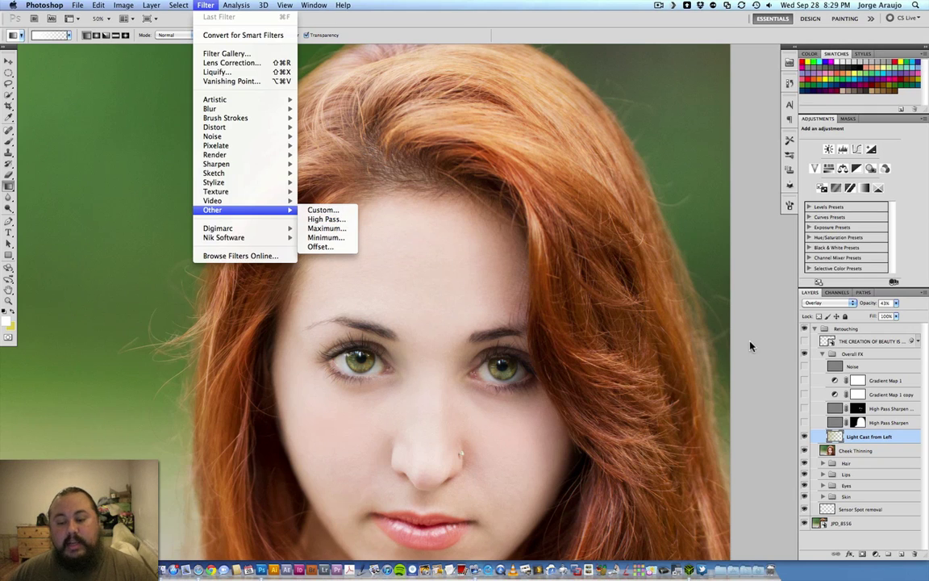
key(Escape)
key(super+minus)
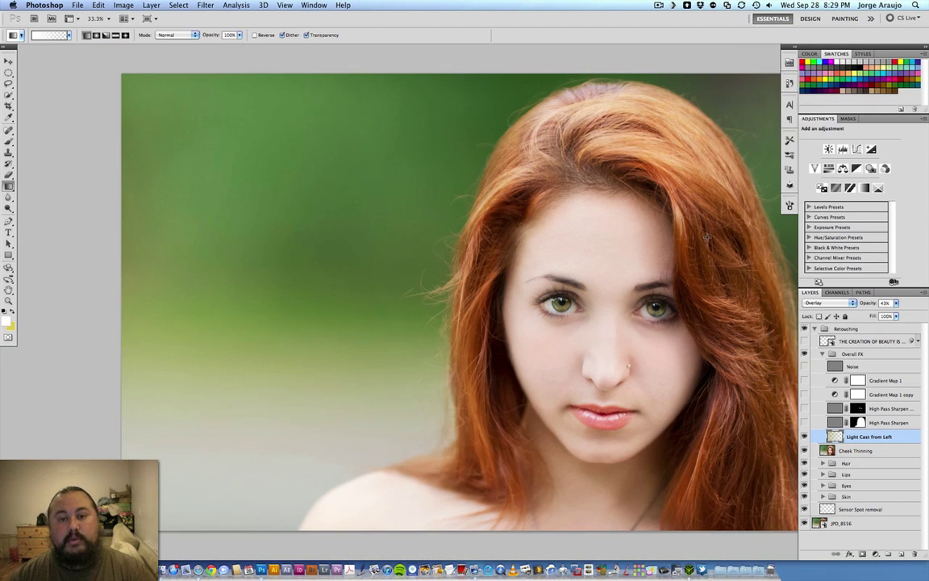
scroll(568, 331, right, 3)
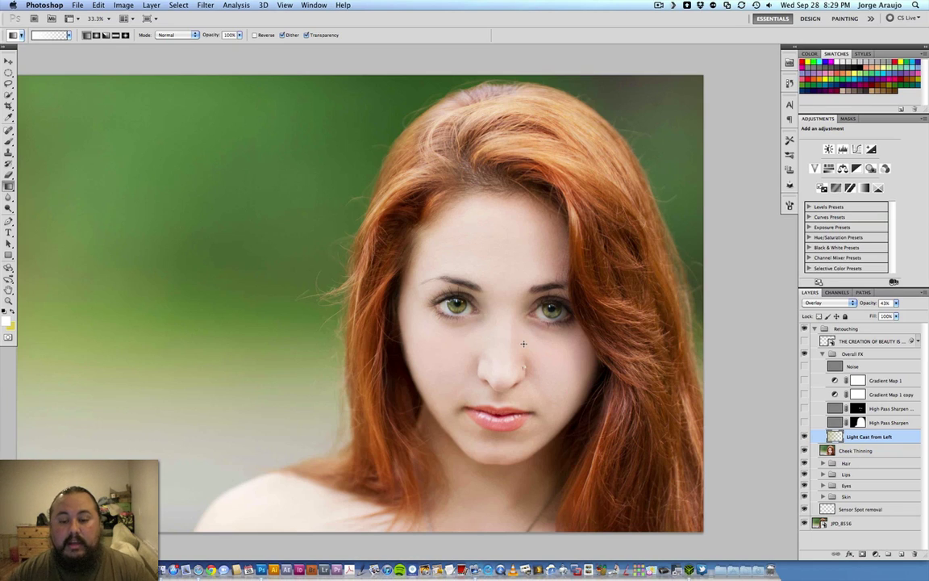
Show the High Pass Sharpen layer with its mask disabled and set its blend mode to Normal.
click(889, 423)
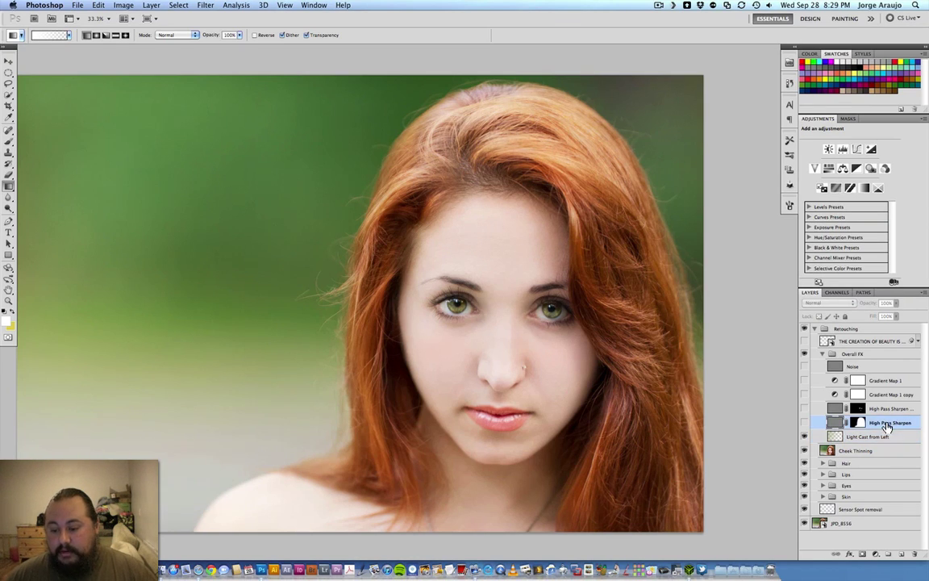
click(828, 303)
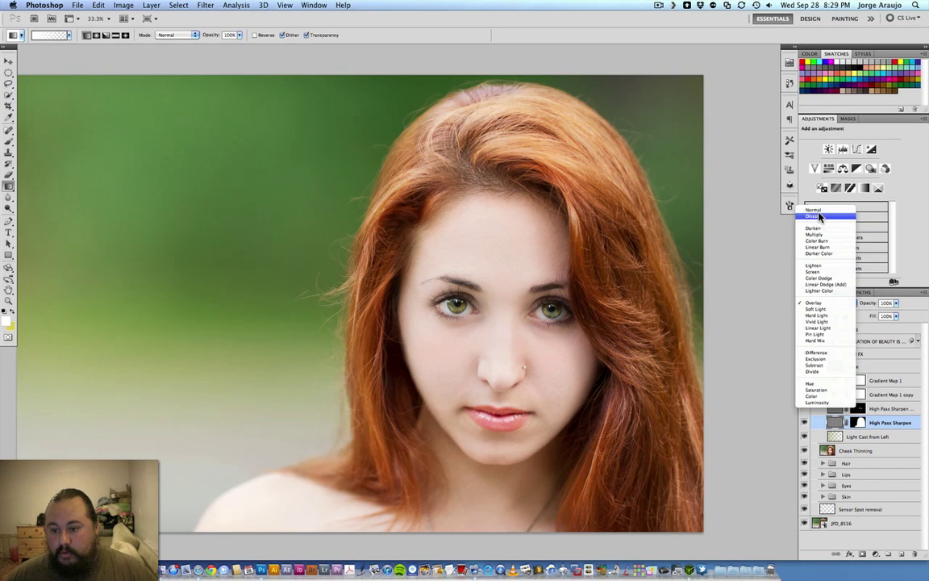
click(820, 210)
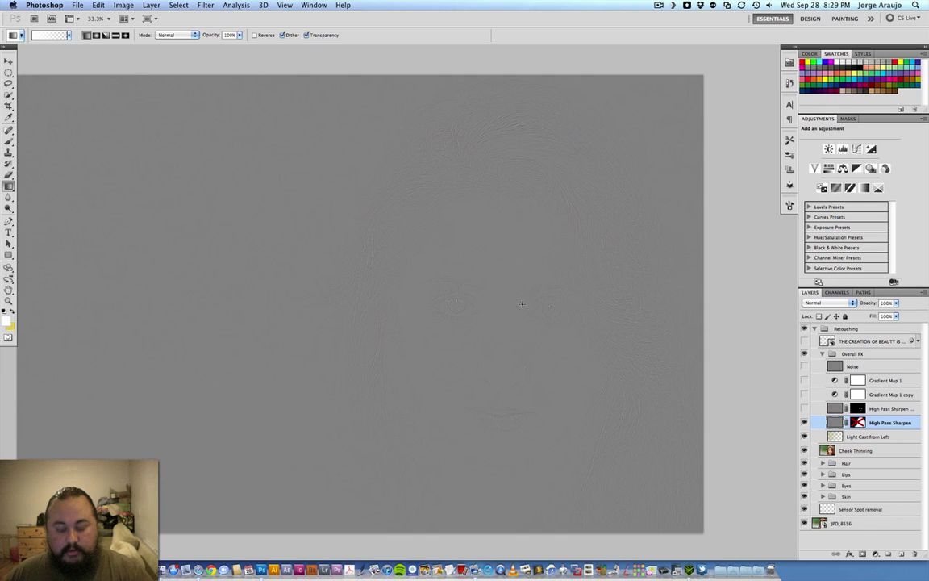
Examine the grey High Pass edge detail closely around the eye, lashes, eyebrow and loose hair strands.
key(super+equal)
key(super+equal)
key(super+equal)
key(super+equal)
key(super+equal)
scroll(465, 352, left, 3)
scroll(464, 353, up, 2)
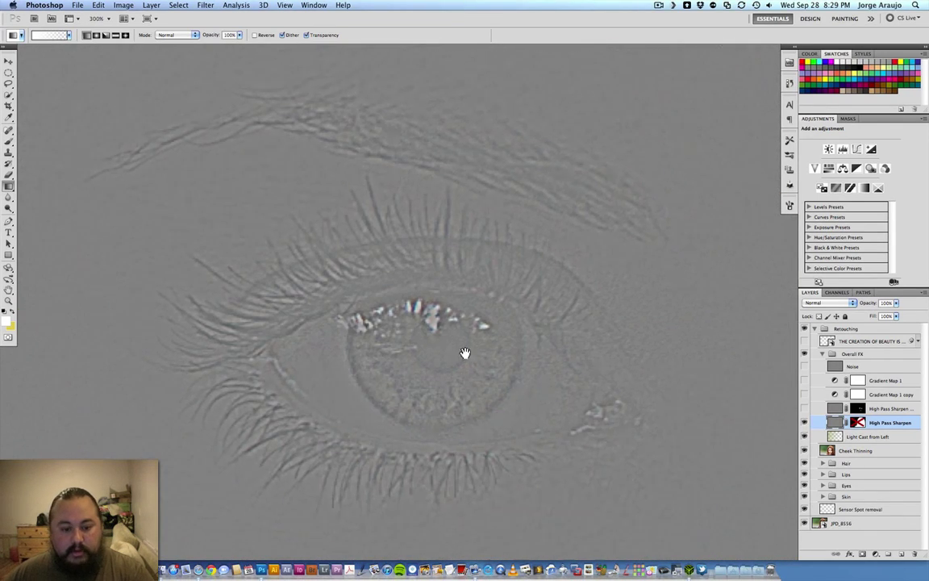
key(super+minus)
scroll(322, 204, up, 5)
scroll(321, 203, left, 5)
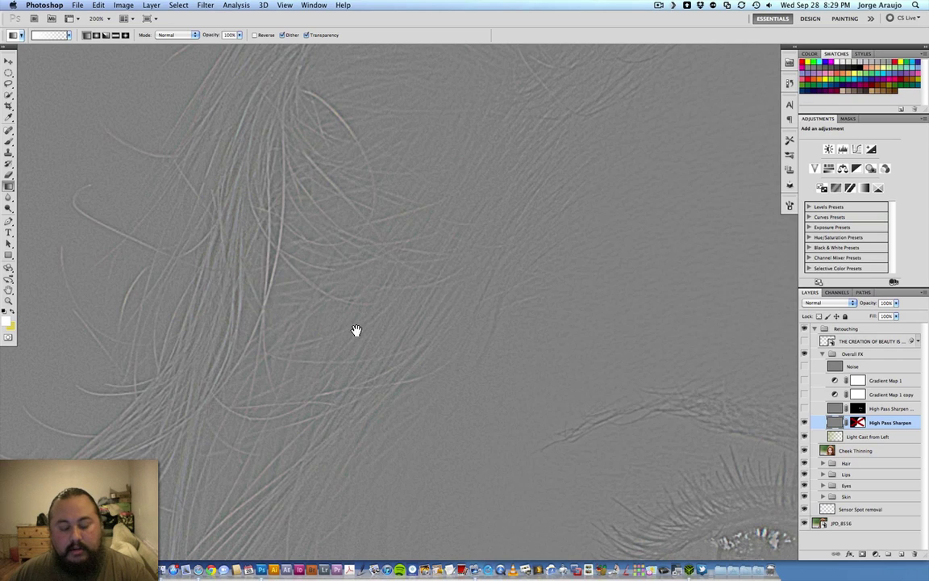
scroll(356, 331, down, 2)
scroll(356, 330, right, 2)
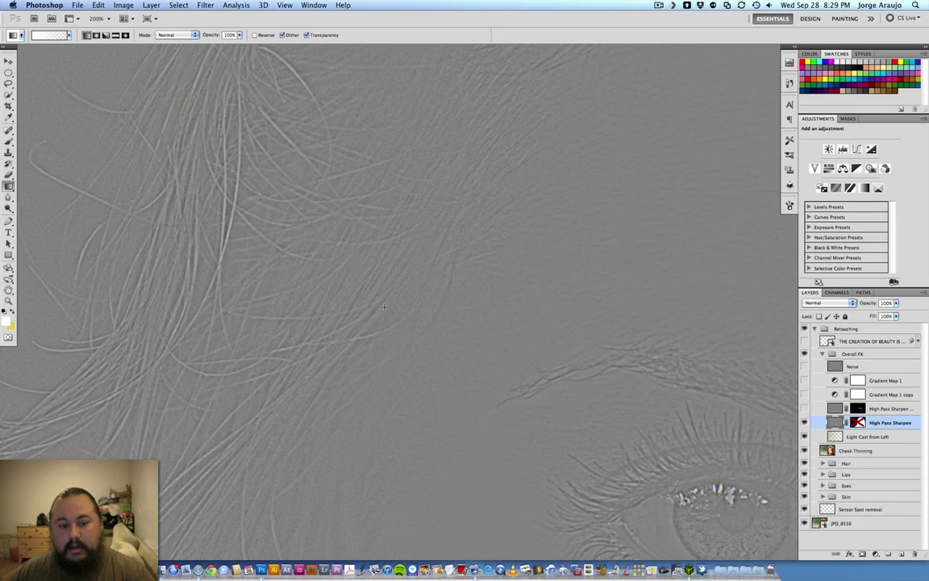
Set the High Pass Sharpen layer's blend mode to Overlay and compare the eyes with the layer off and on.
click(829, 303)
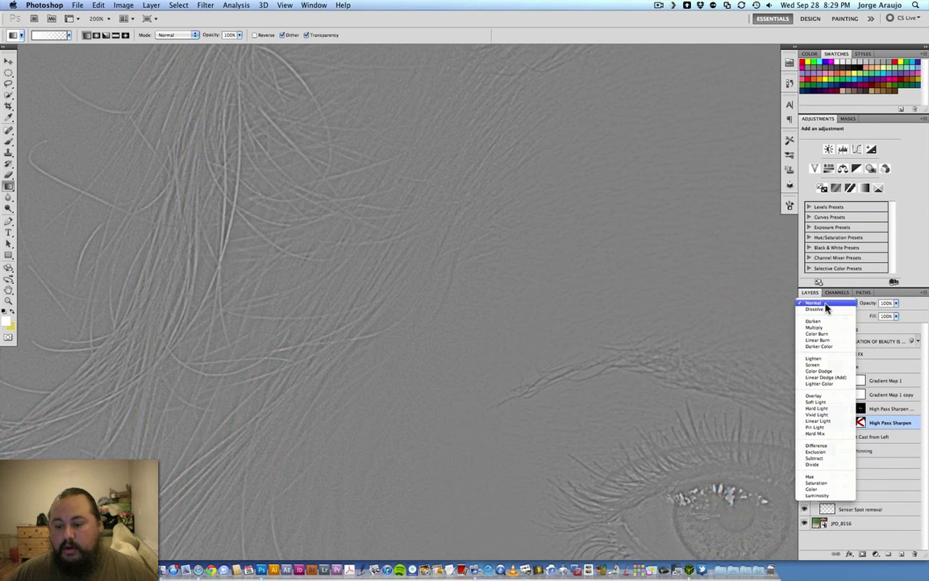
click(815, 395)
drag(712, 407, 478, 270)
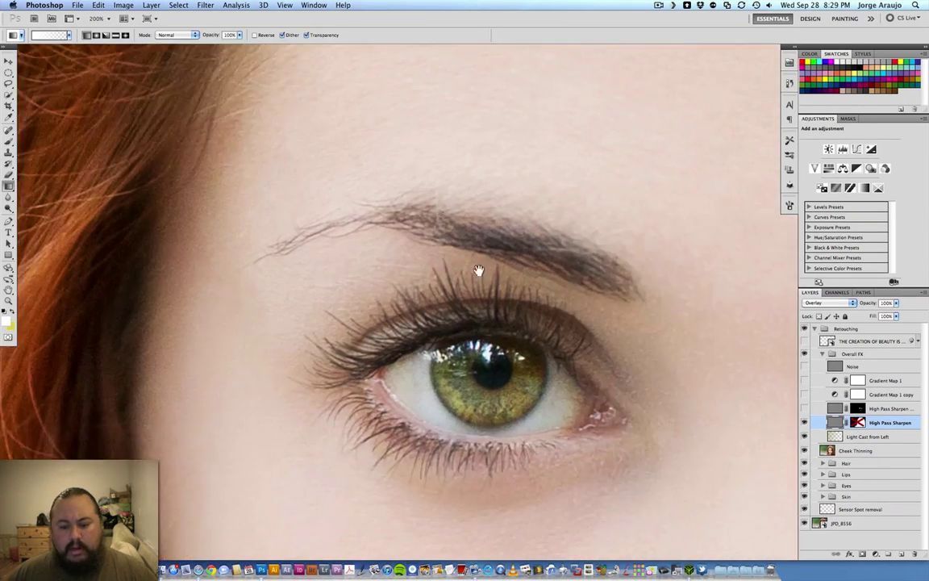
key(super+minus)
click(804, 422)
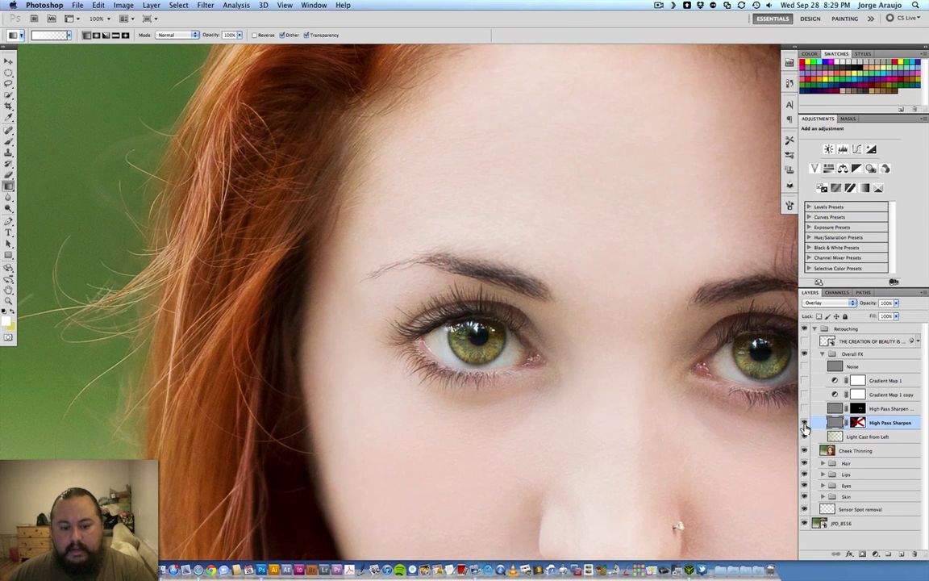
click(804, 423)
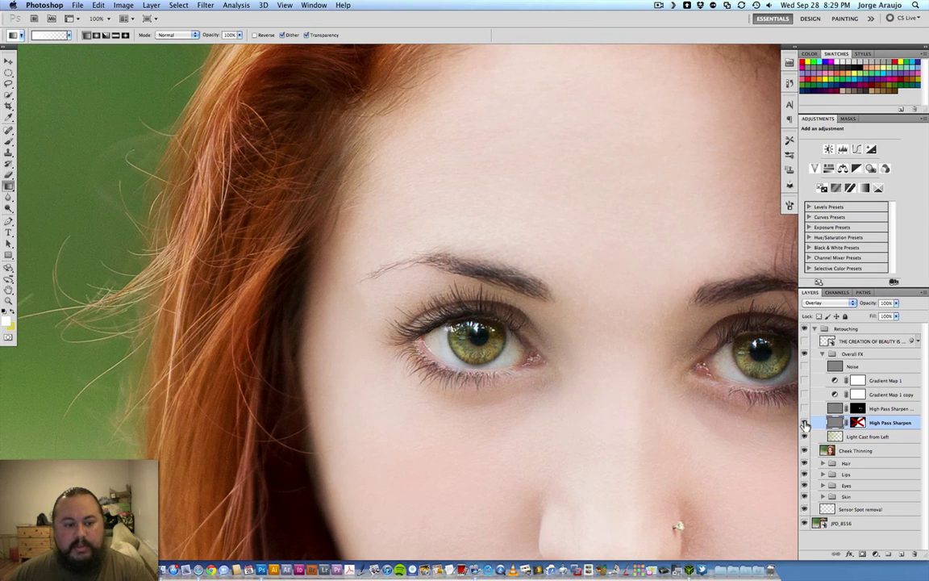
Compare the hair edge and green background at 200% with the High Pass Sharpen layer off and on.
drag(256, 222, 513, 358)
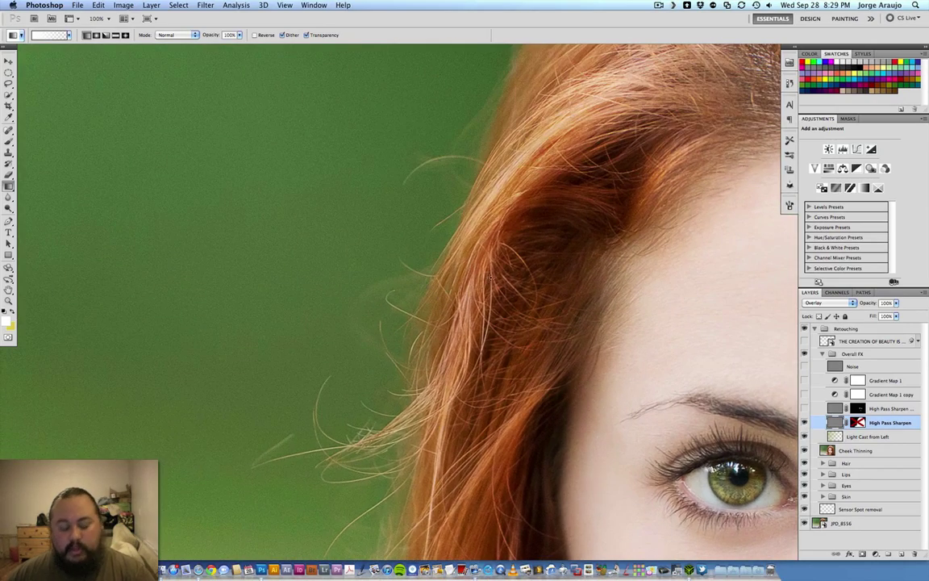
key(super+plus)
drag(404, 276, 522, 351)
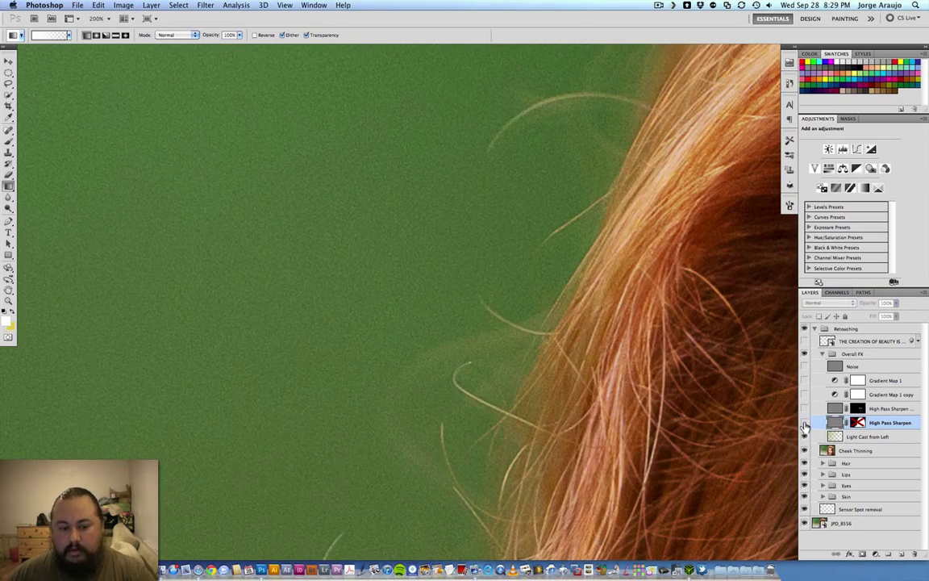
click(803, 422)
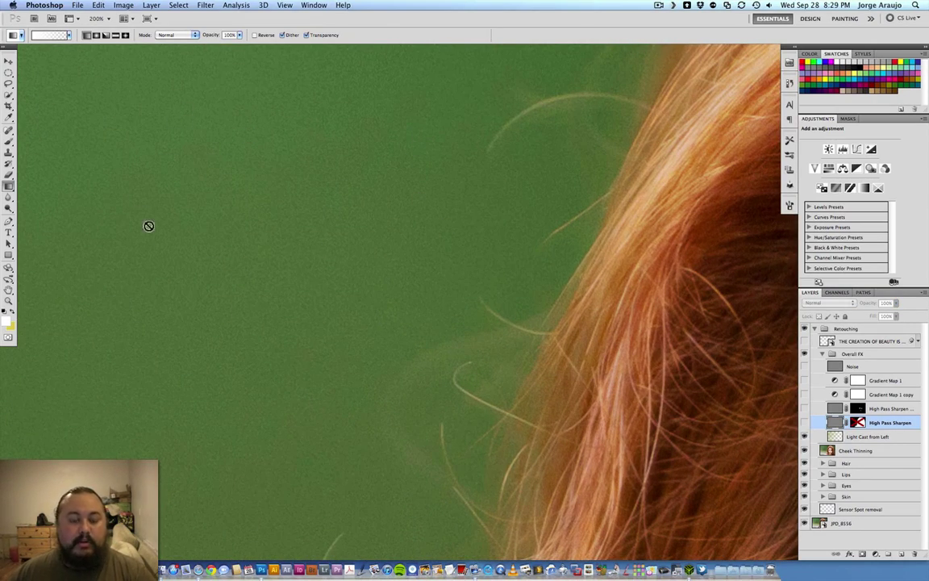
click(803, 422)
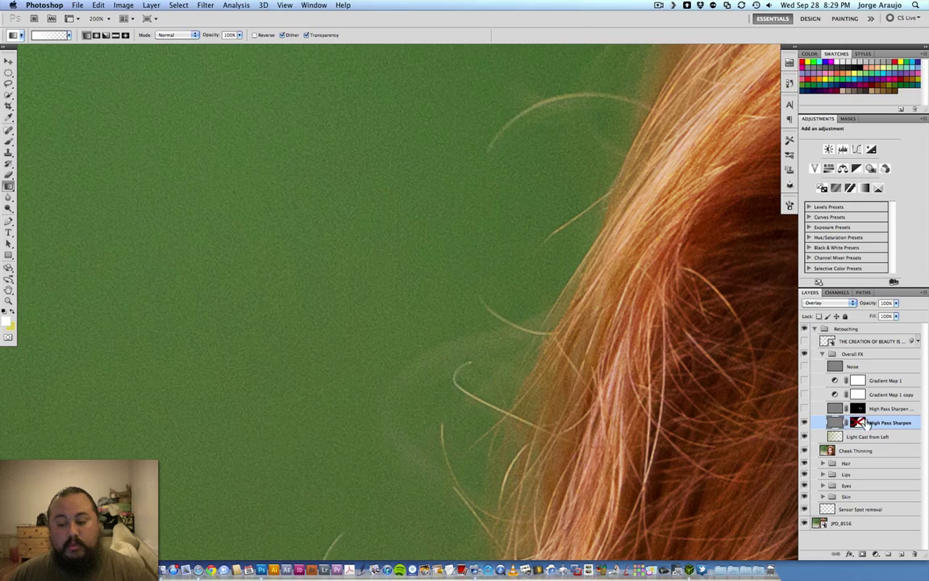
Enable the High Pass Sharpen layer's mask, restore the default colours, and compare the portrait with the masked sharpening off and on.
key(d)
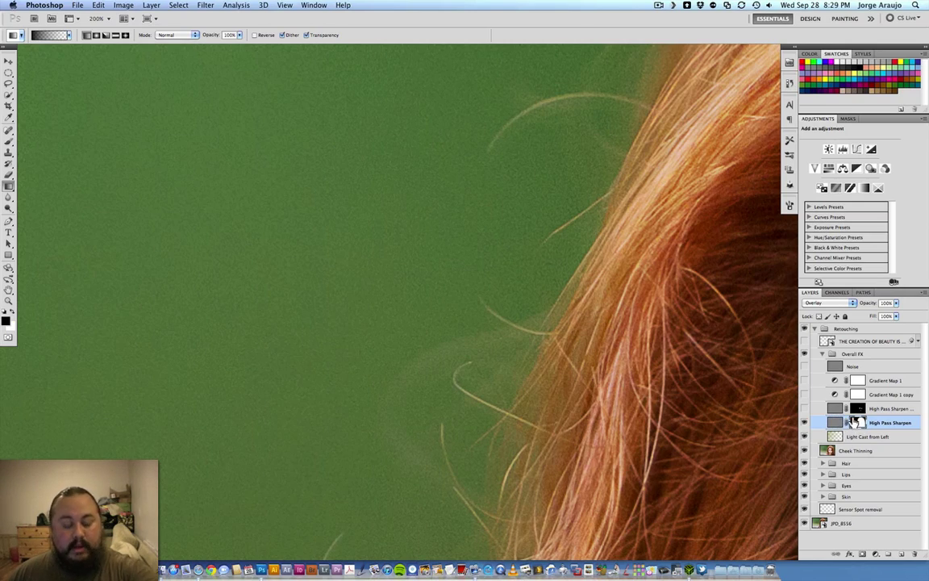
key(super+minus)
scroll(591, 321, right, 5)
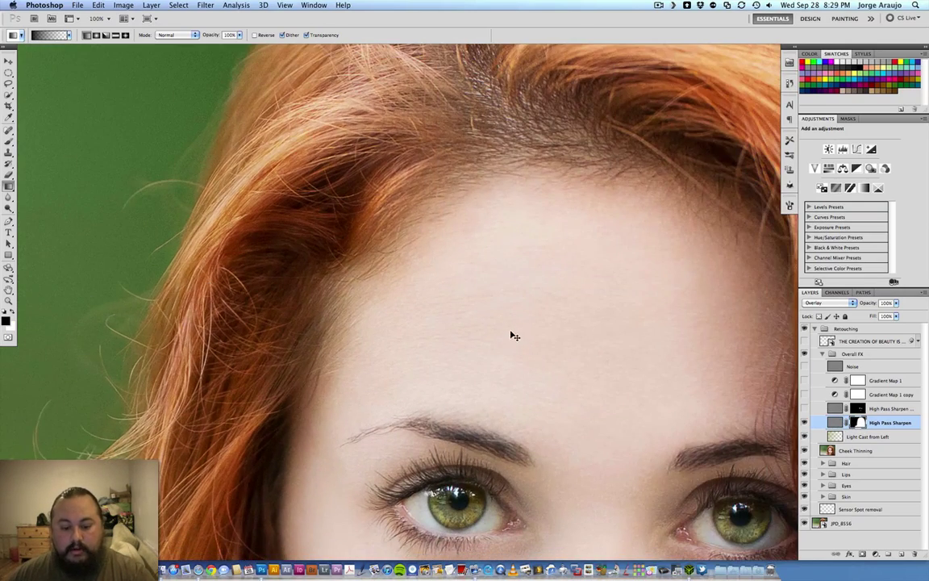
key(super+minus)
scroll(530, 440, down, 3)
scroll(716, 365, up, 3)
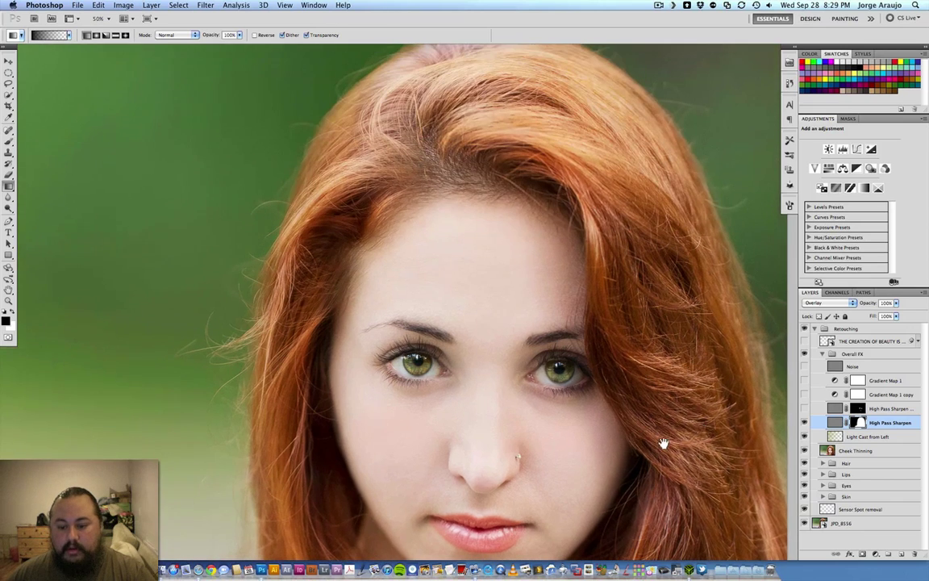
click(804, 424)
click(803, 424)
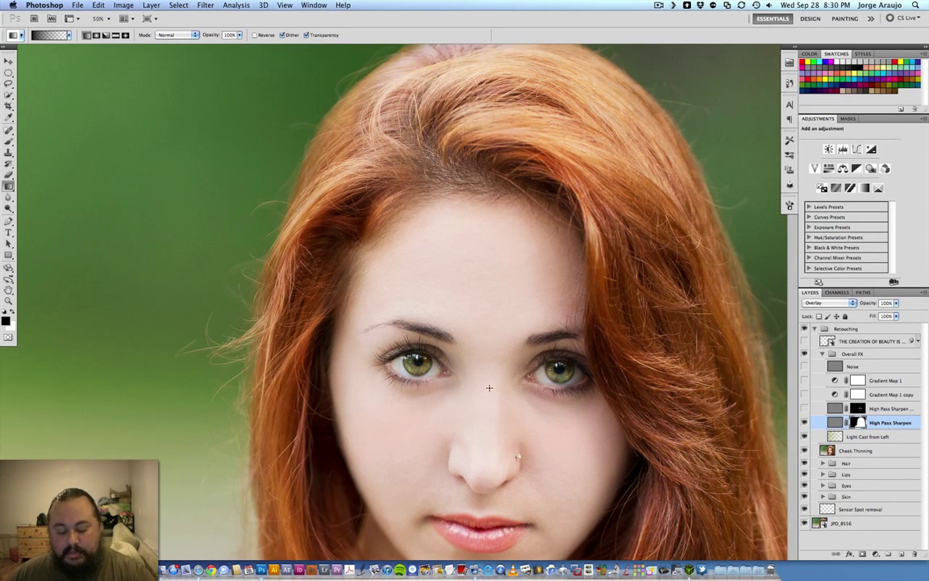
Make the second High Pass Sharpen layer visible and inspect the eyes at 100%.
key(super+plus)
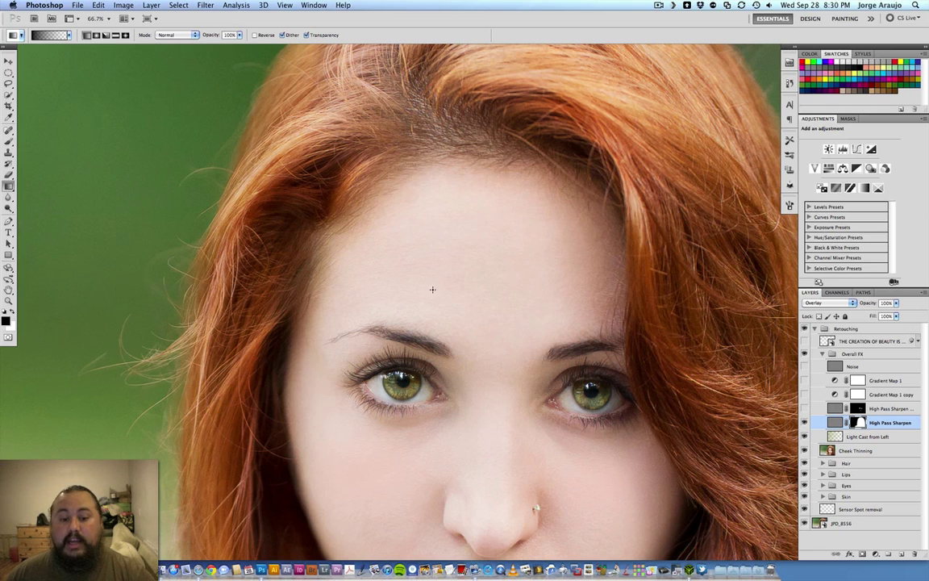
scroll(465, 329, down, 5)
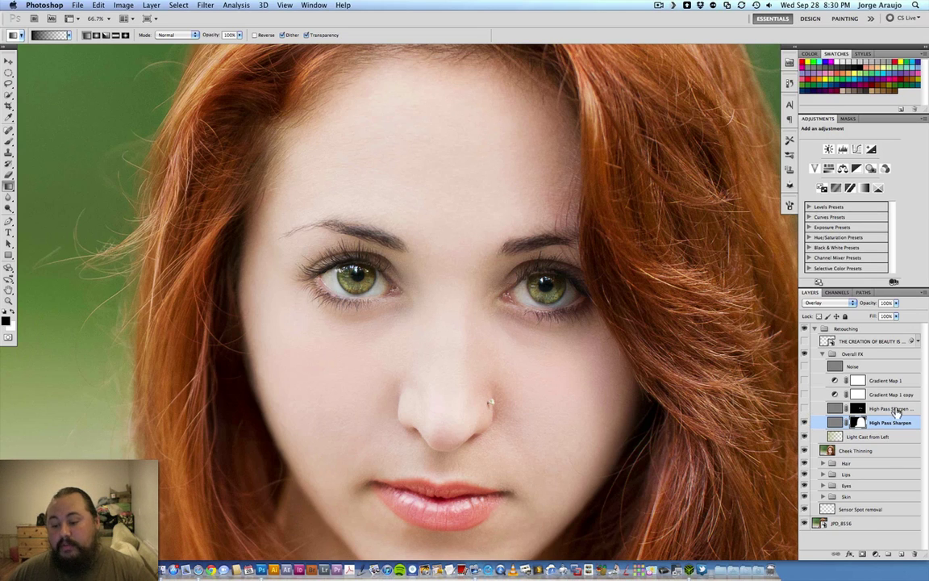
key(super+plus)
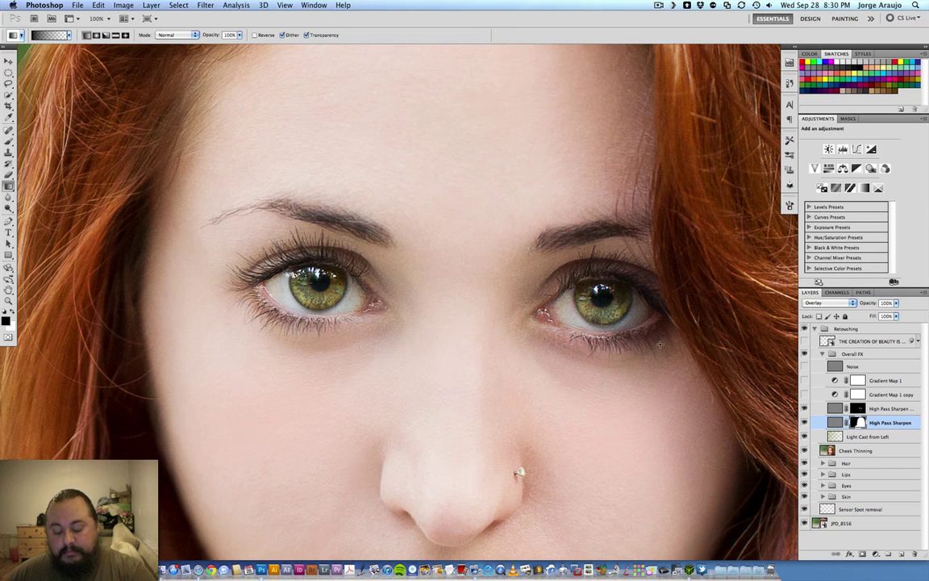
key(super+minus)
key(super+minus)
key(super+minus)
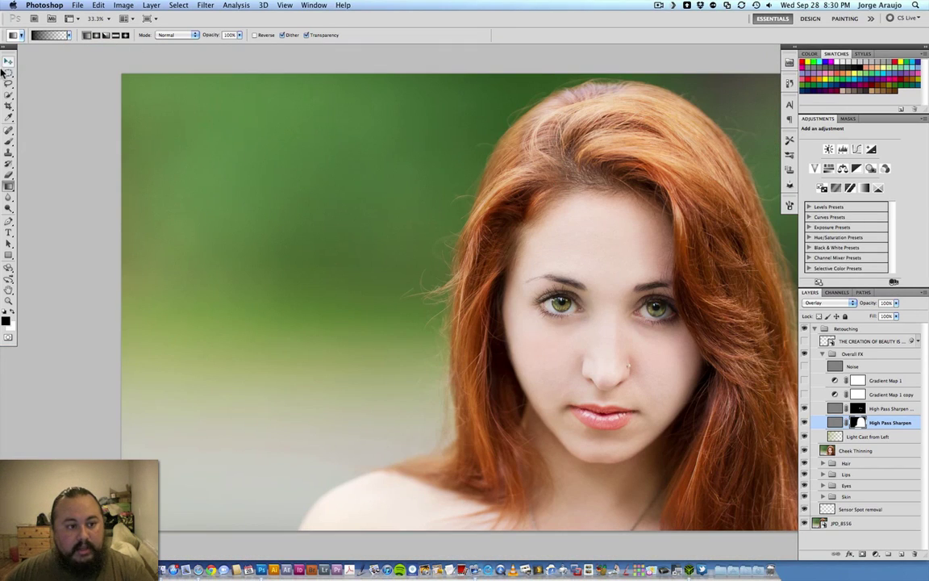
Switch to the Move tool, select the Gradient Map 1 copy layer and compare the portrait with it off and on, leaving it visible.
click(8, 61)
drag(535, 262, 432, 243)
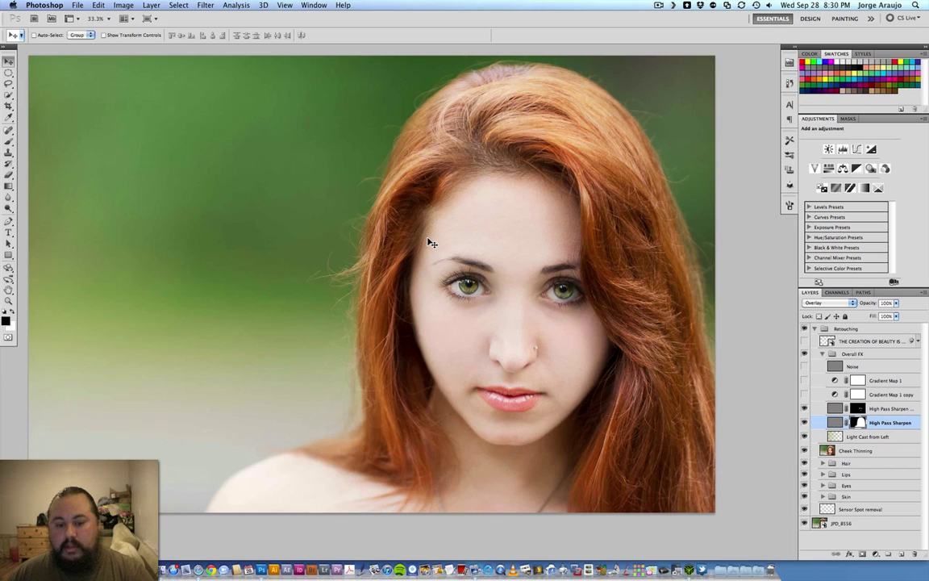
drag(429, 207, 443, 220)
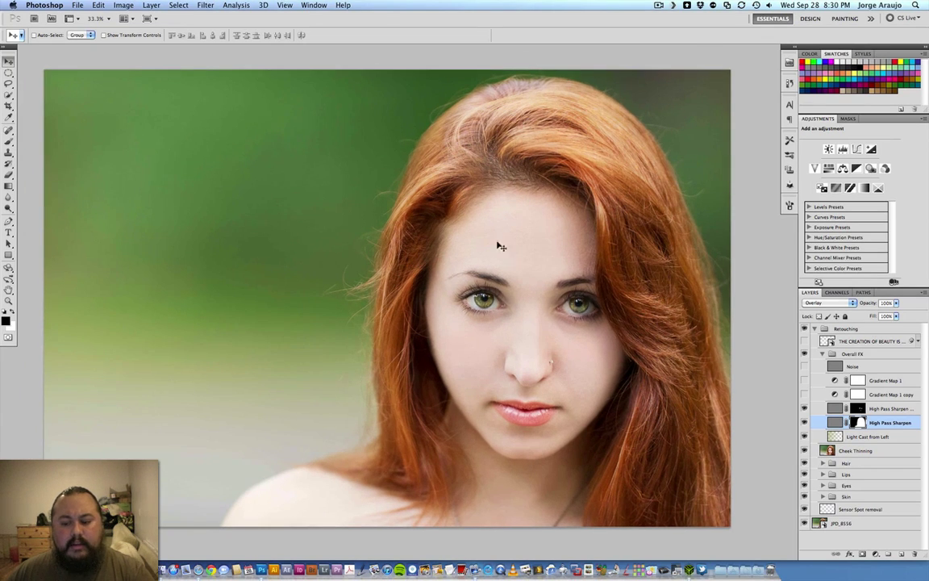
click(853, 393)
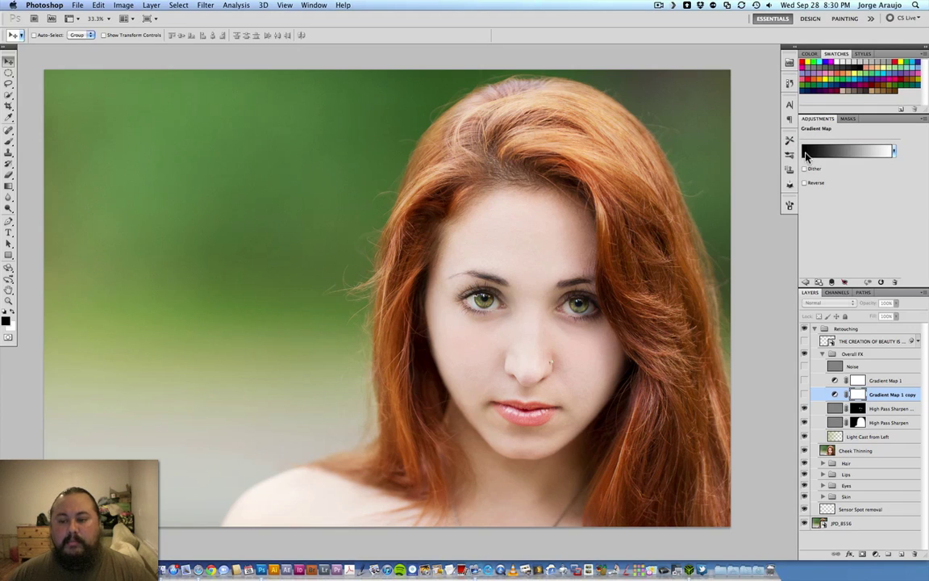
click(804, 394)
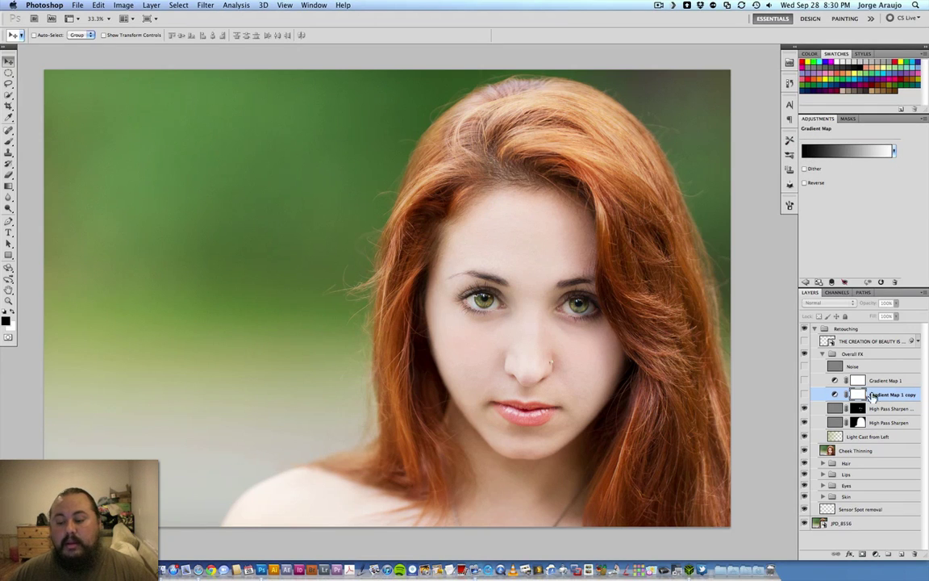
click(804, 394)
click(803, 395)
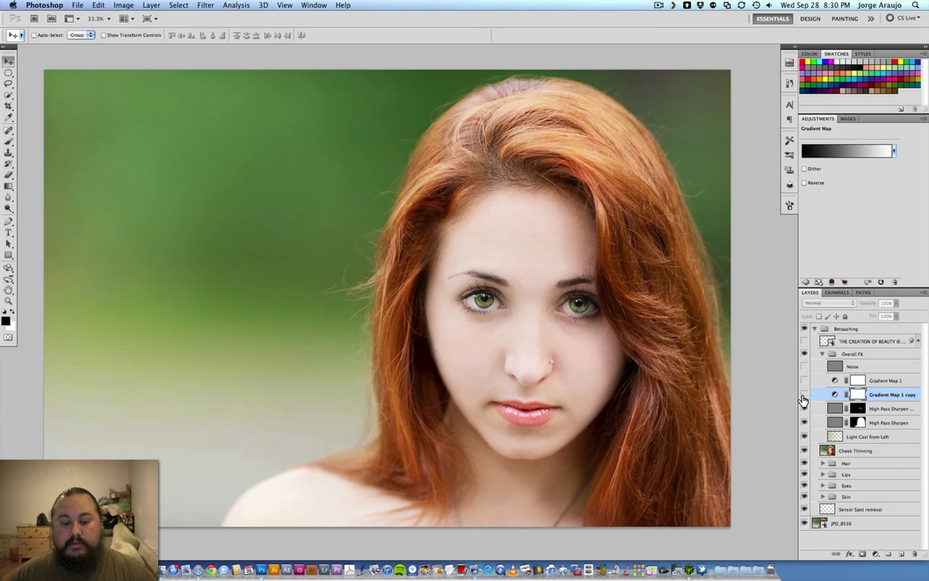
click(804, 395)
click(804, 395)
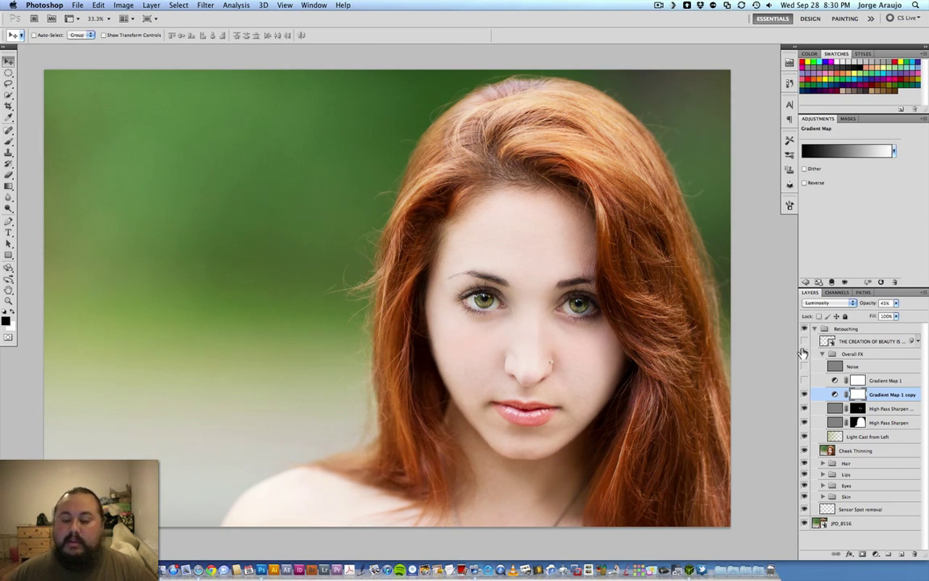
Select the Gradient Map 1 layer and make both it and the Noise layer visible.
click(882, 380)
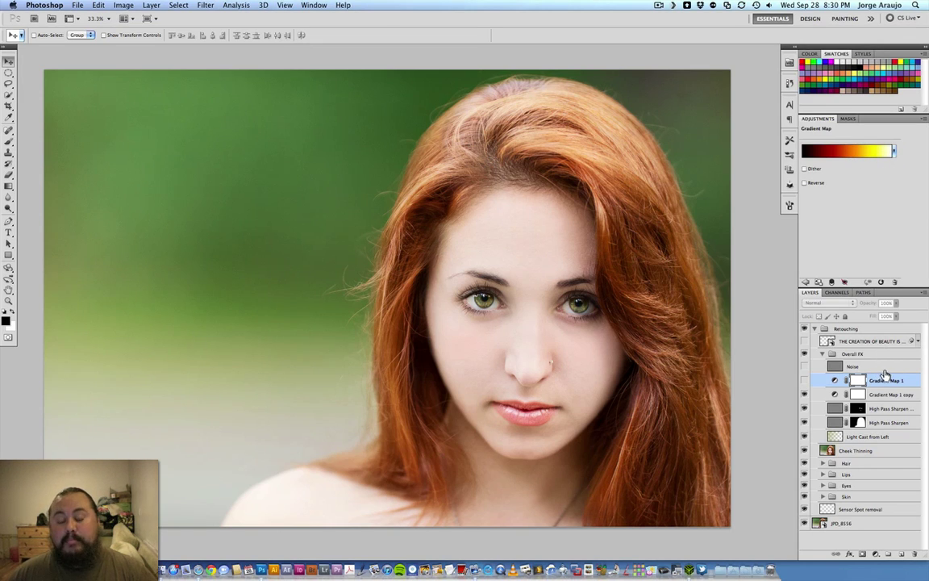
click(803, 381)
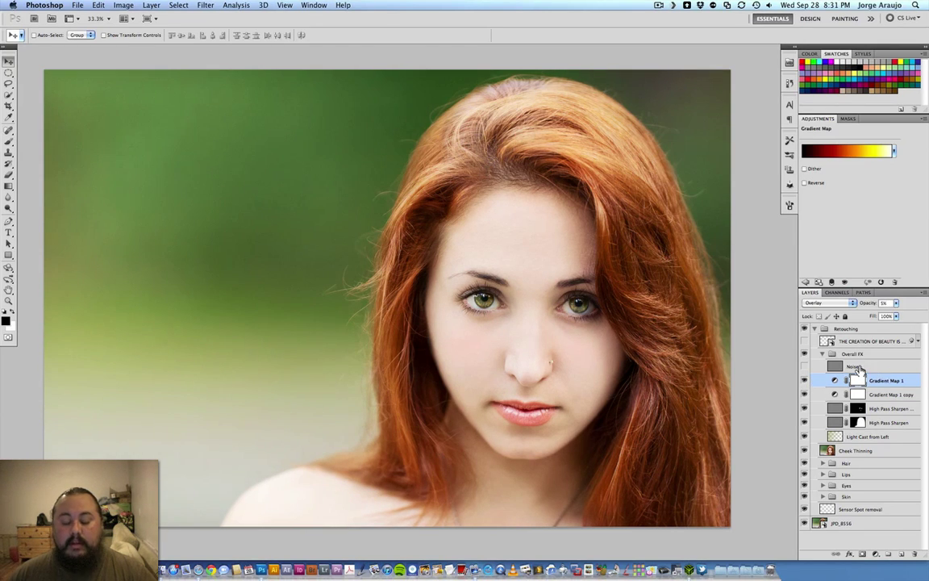
scroll(496, 270, up, 6)
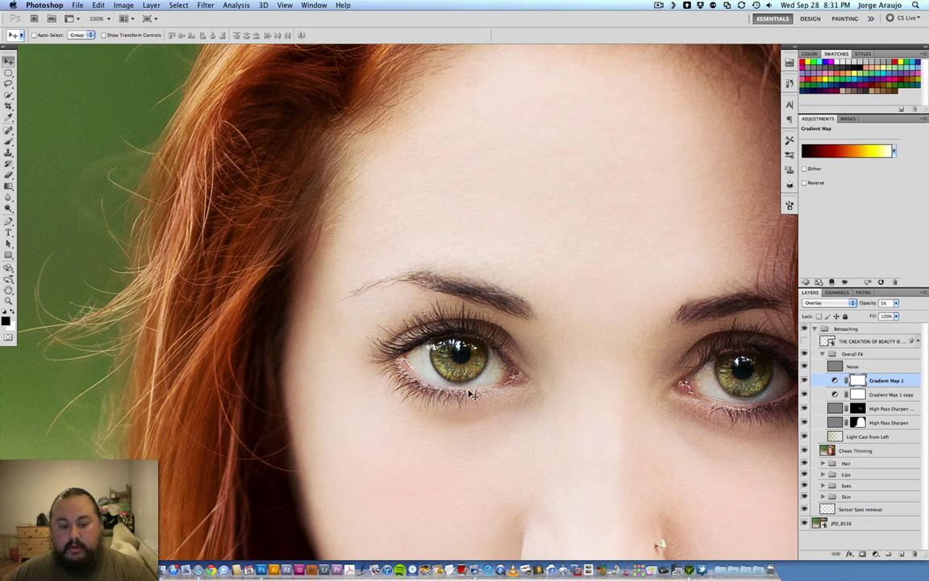
Examine the noise and gradient map effect across the whole portrait and up close on the eye and hair at 200%.
scroll(468, 305, down, 1)
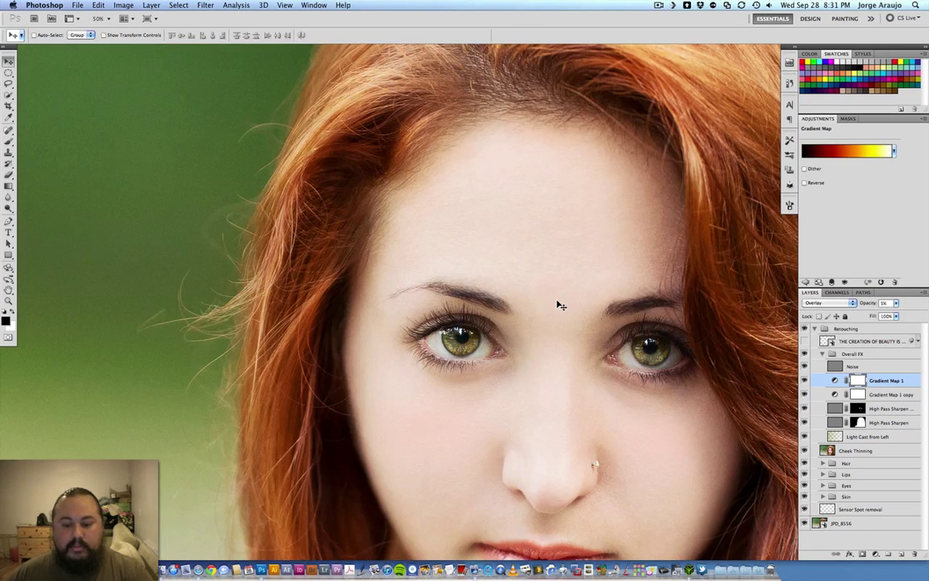
scroll(561, 305, down, 1)
scroll(516, 226, down, 1)
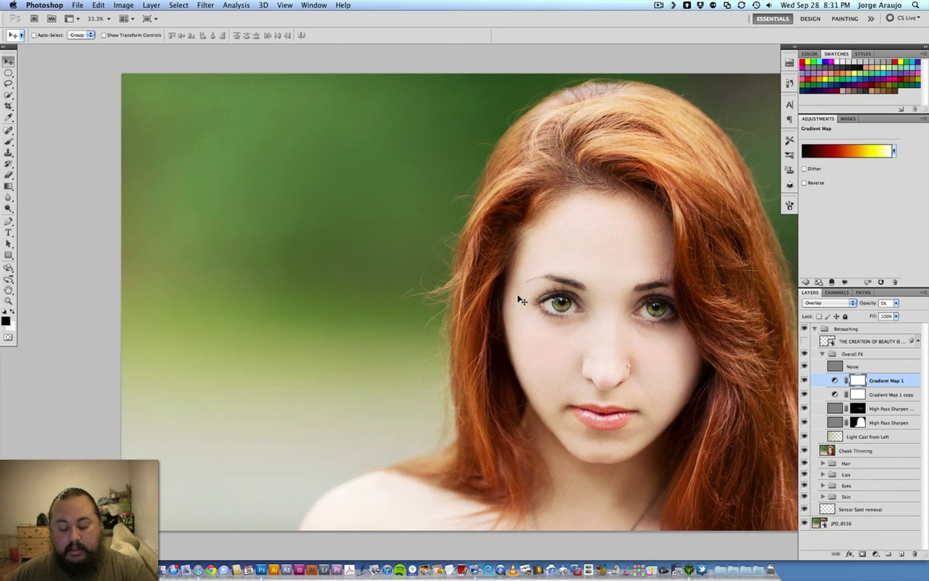
drag(519, 297, 315, 332)
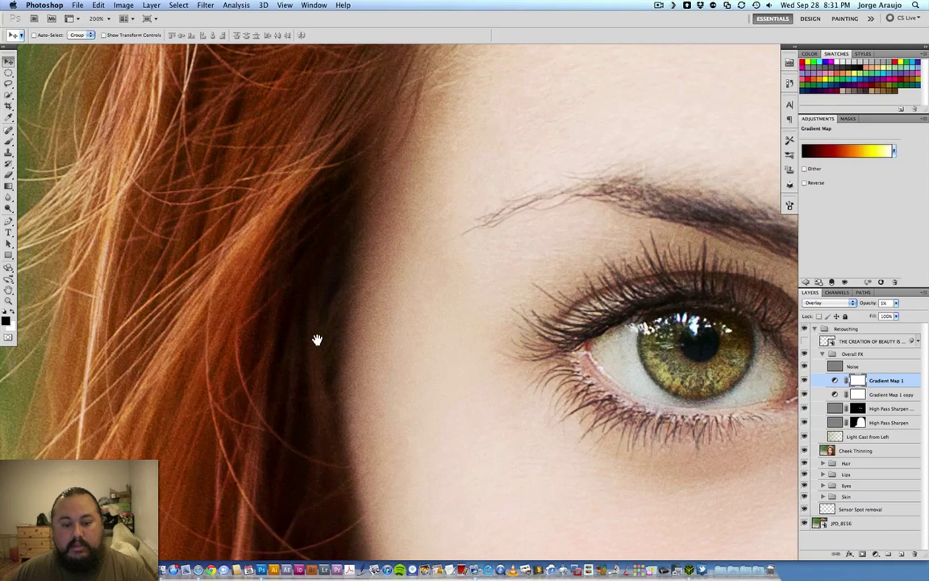
key(ctrl+minus)
key(ctrl+minus)
key(ctrl+minus)
key(ctrl+minus)
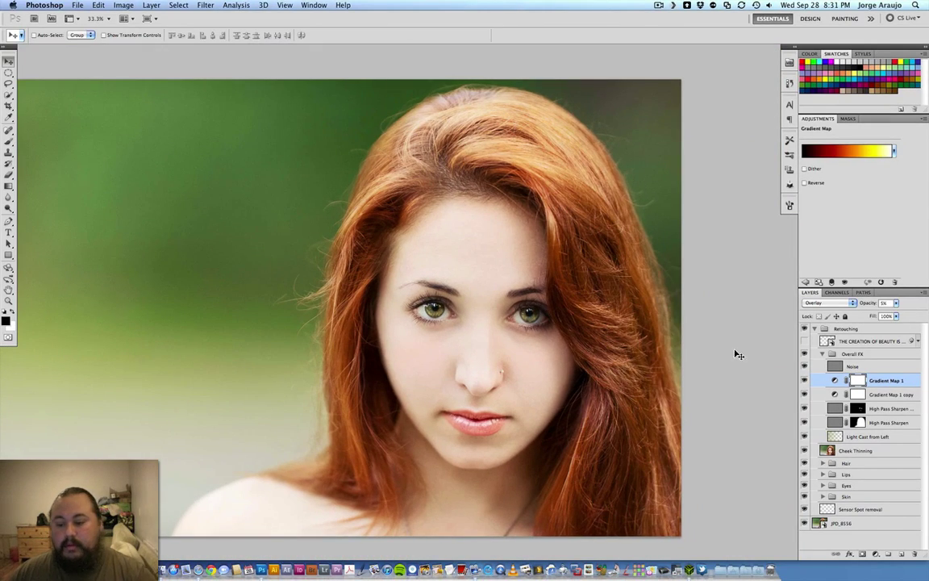
Collapse the Overall FX group and fit the whole portrait in view at 25%.
click(823, 354)
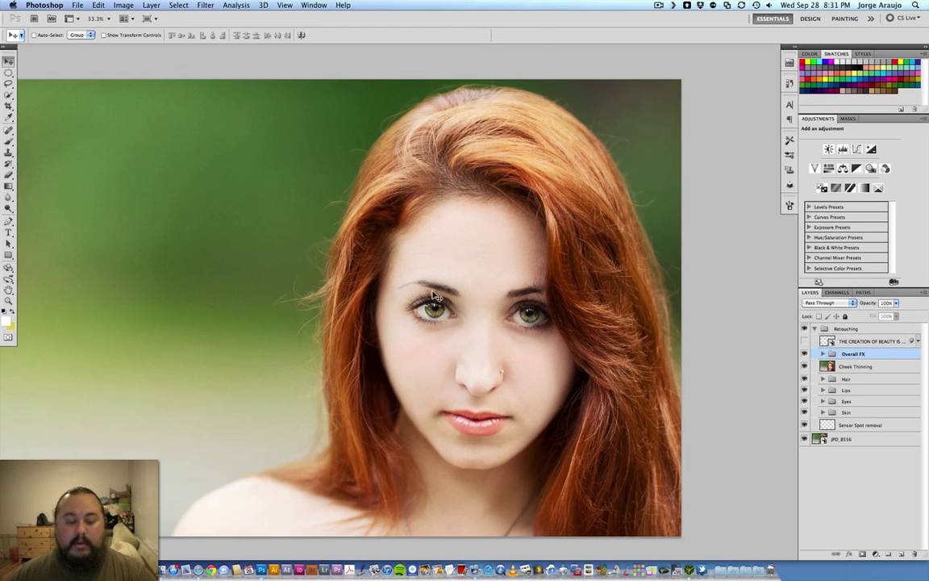
scroll(375, 256, left, 5)
key(ctrl+minus)
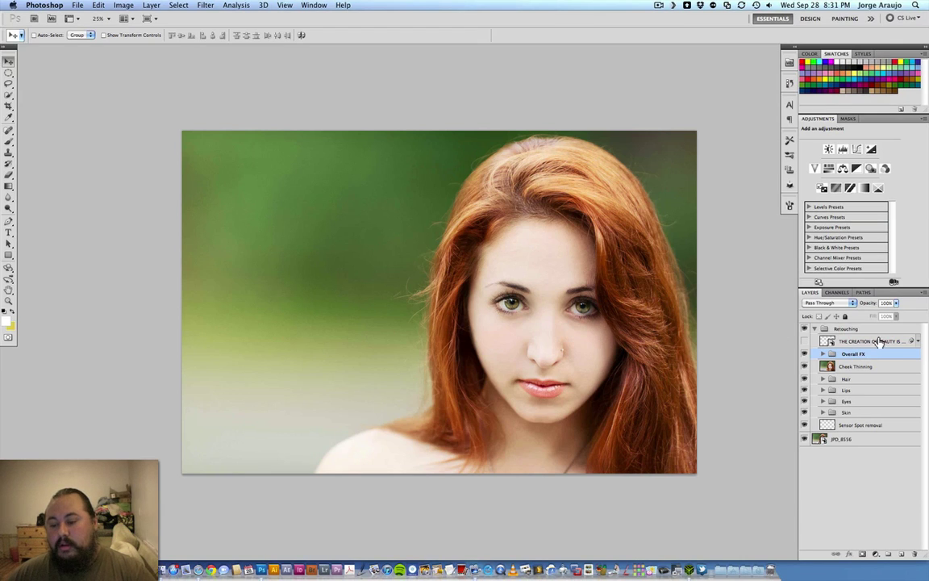
Make the "THE CREATION OF BEAUTY IS ART" quote layer visible and inspect its lettering at 50%.
click(803, 342)
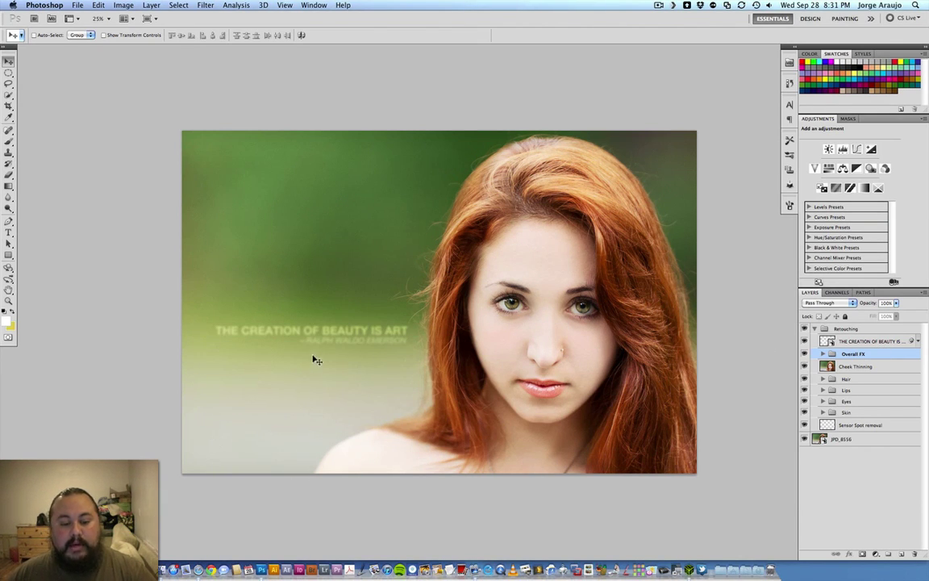
key(super+plus)
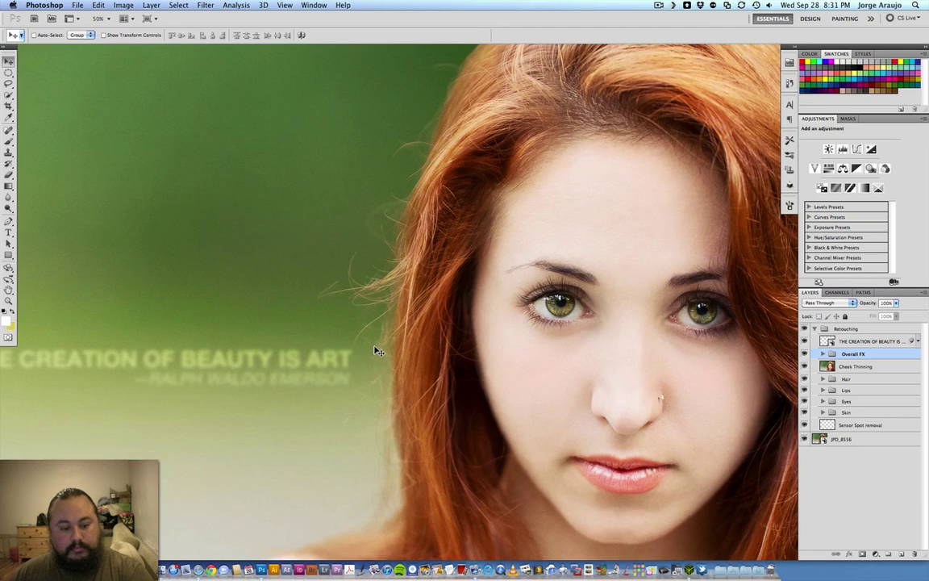
scroll(336, 310, left, 5)
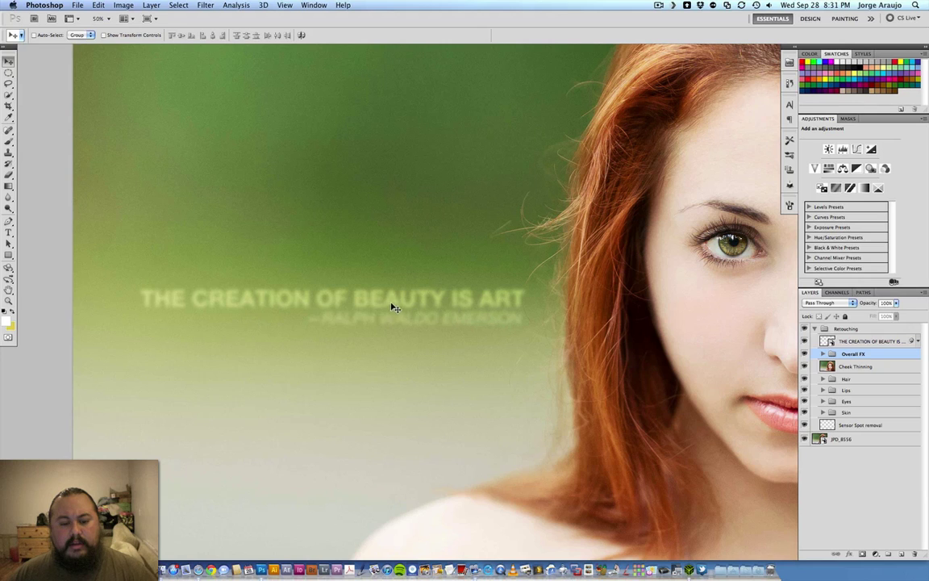
key(super+minus)
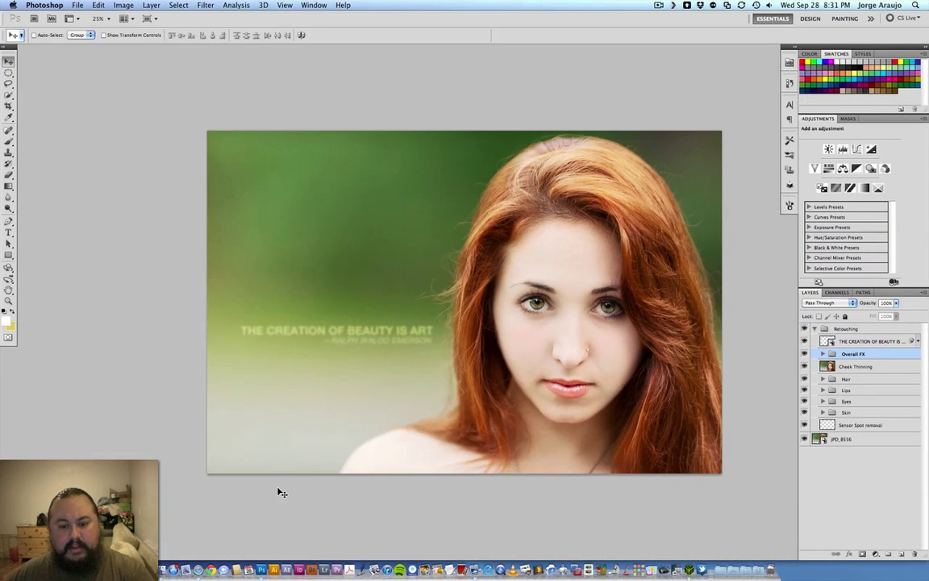